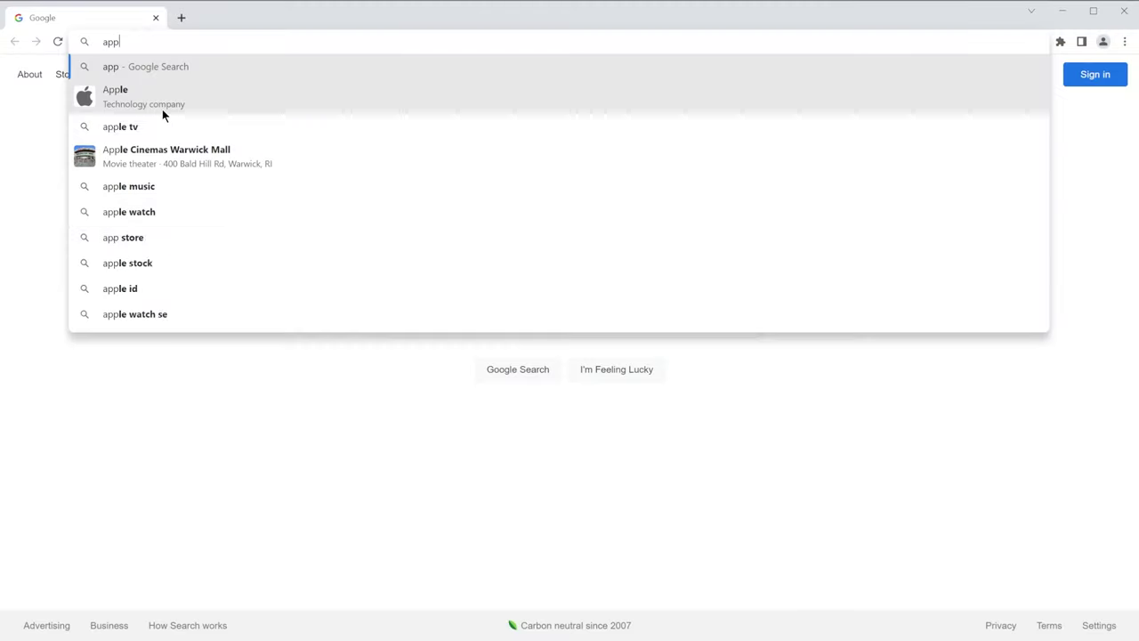
# Step: Open the SketchUp web app and draw a rectangle on the ground near the origin, with 18" as its first dimension
pyautogui.press('Return')
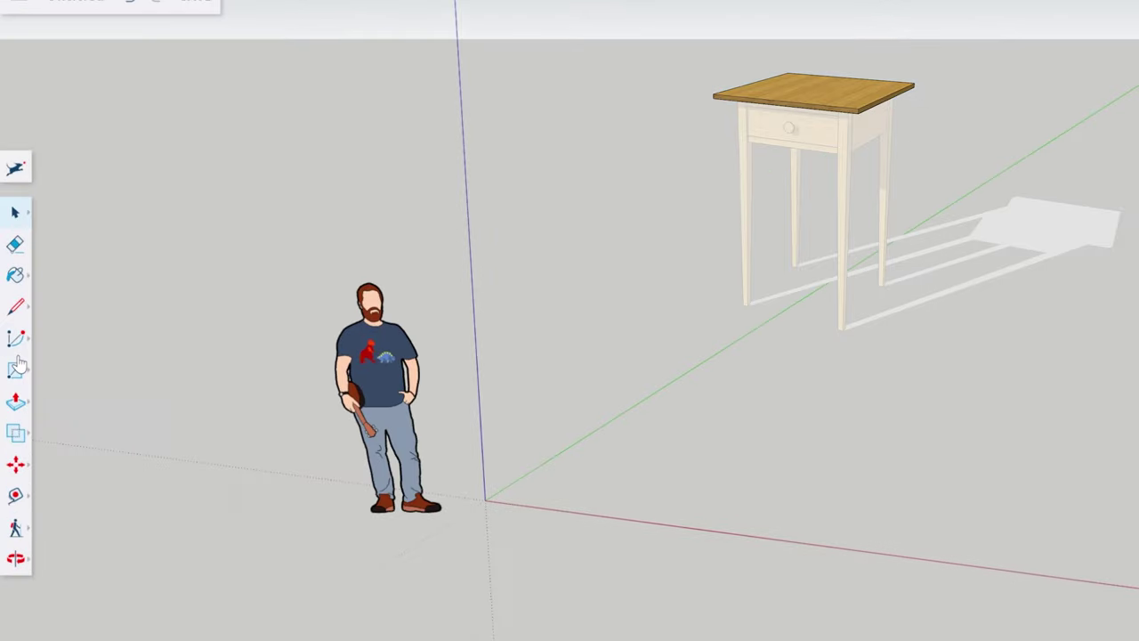
pyautogui.click(15, 374)
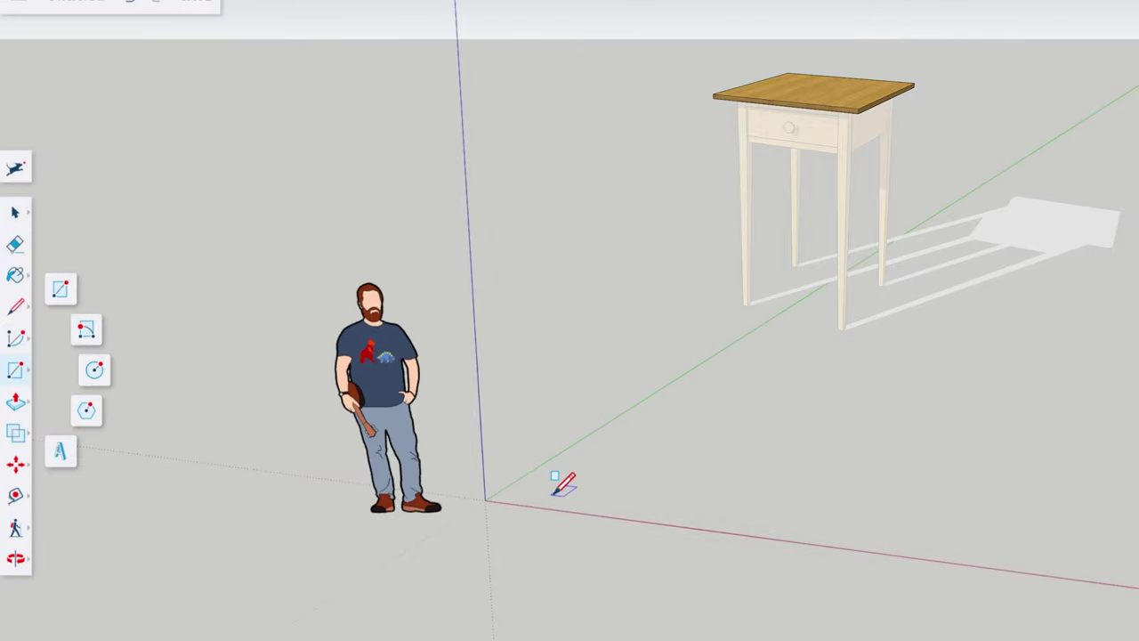
pyautogui.click(553, 492)
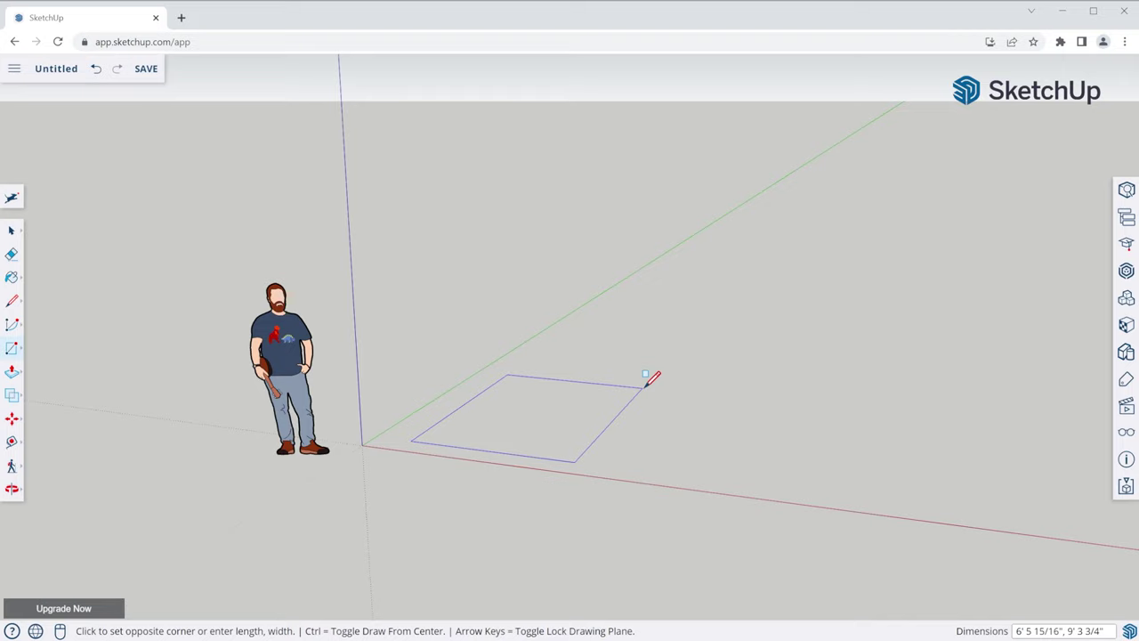
pyautogui.write('18",')
pyautogui.press('Return')
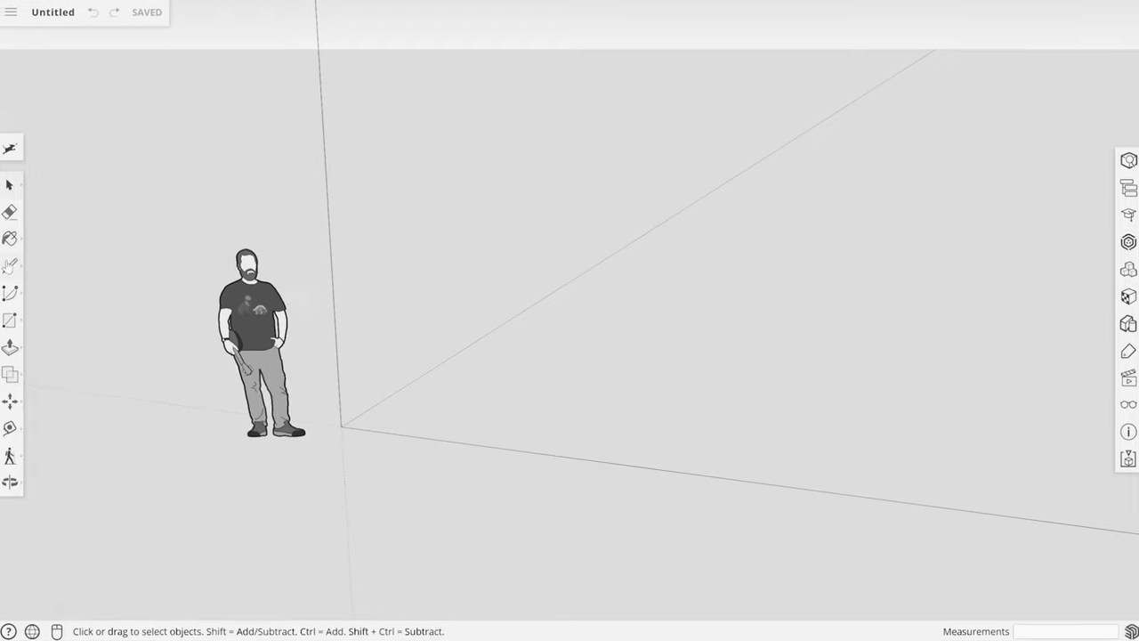
# Step: Draw a chain of connected line segments on the ground, starting parallel to the red axis near the origin
pyautogui.press('l')
pyautogui.click(408, 418)
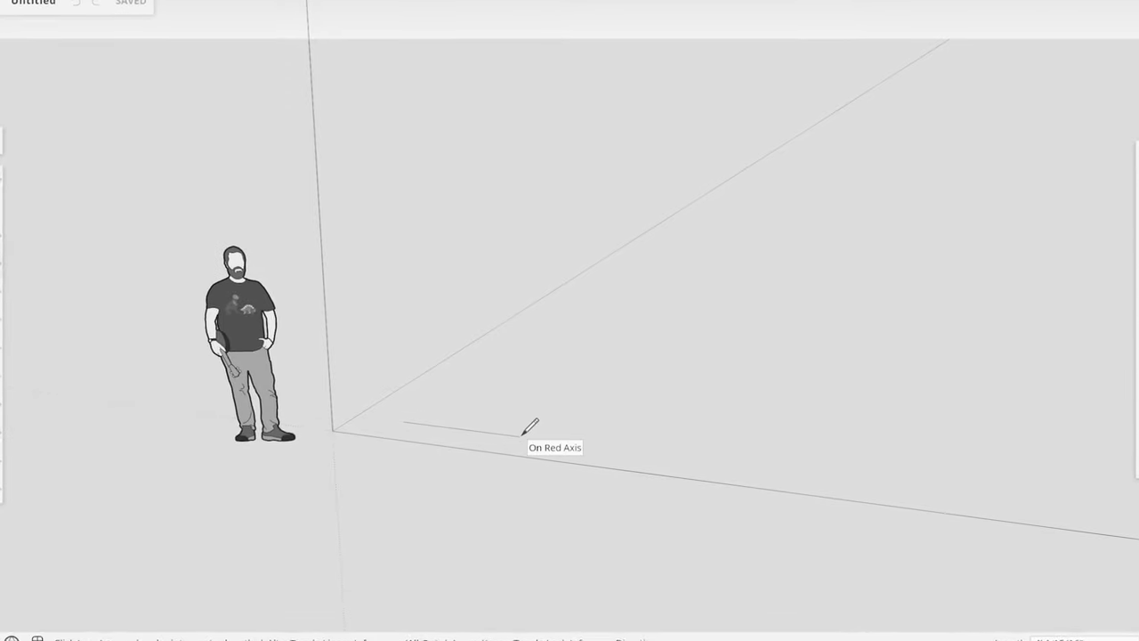
pyautogui.click(612, 408)
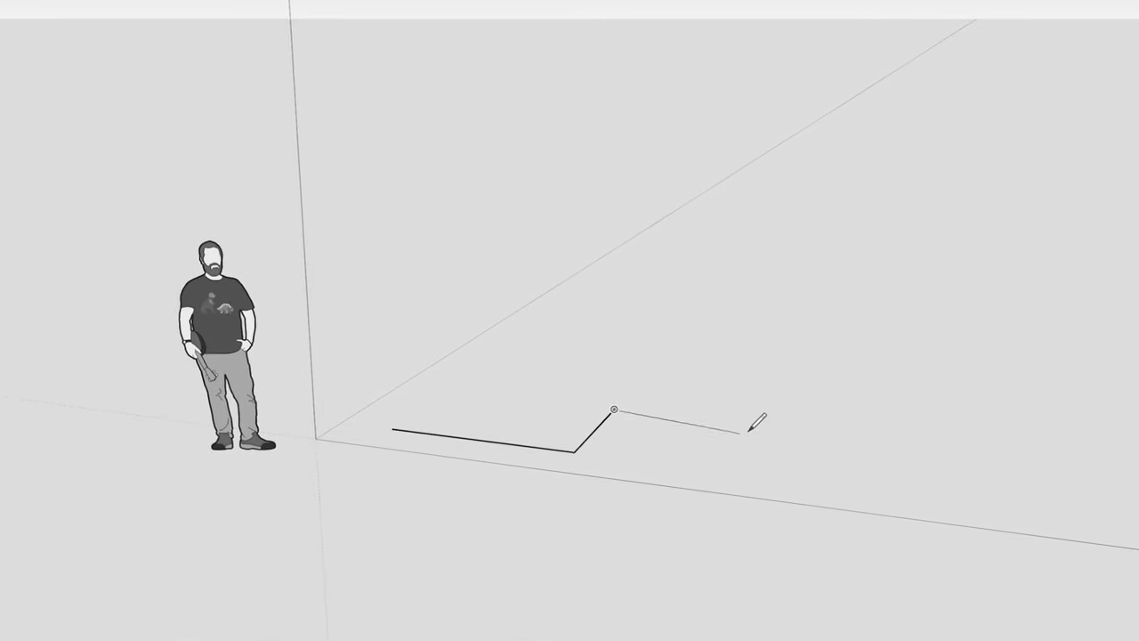
pyautogui.click(790, 427)
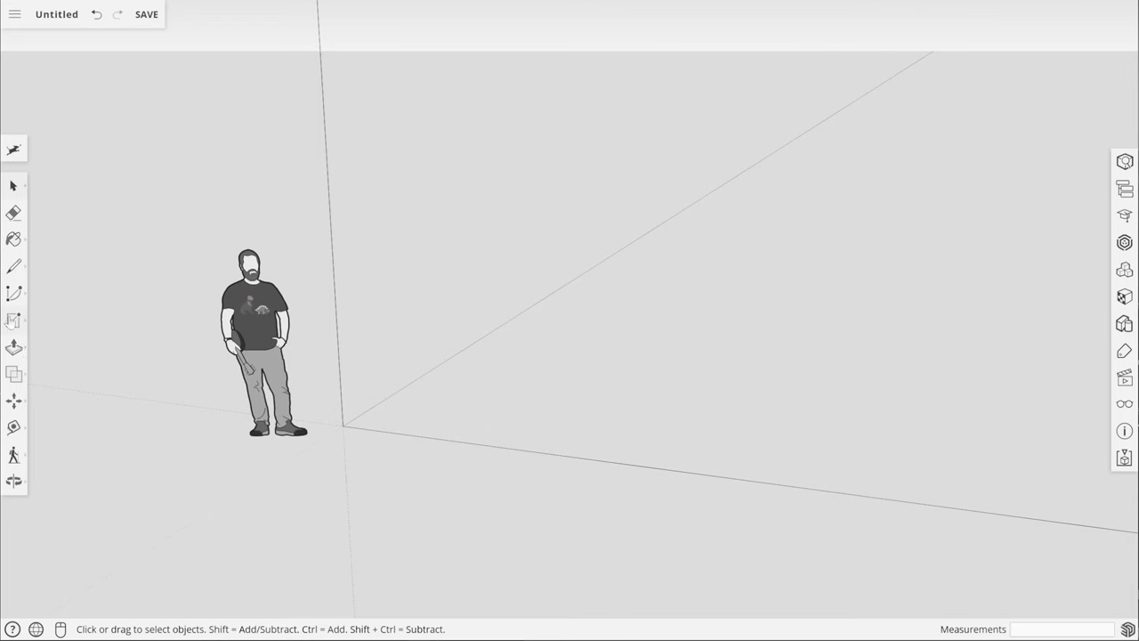
# Step: Draw a 10' by 12' rectangle on the ground near the origin and resize it to 8' by 12'
pyautogui.click(407, 422)
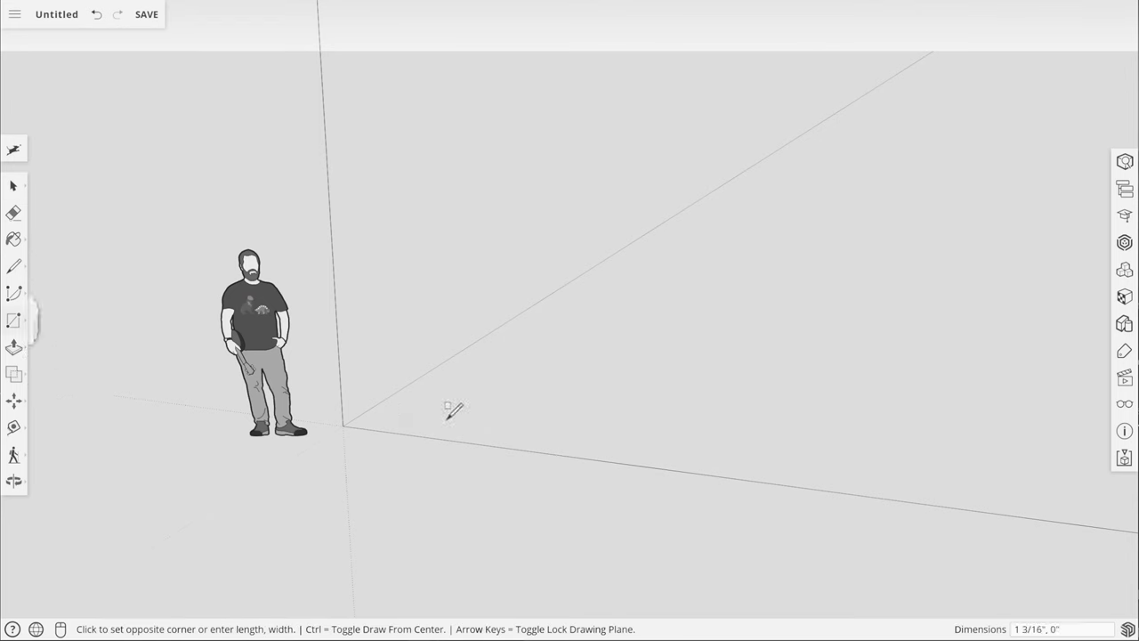
pyautogui.click(760, 350)
pyautogui.write("10',12'")
pyautogui.press('Return')
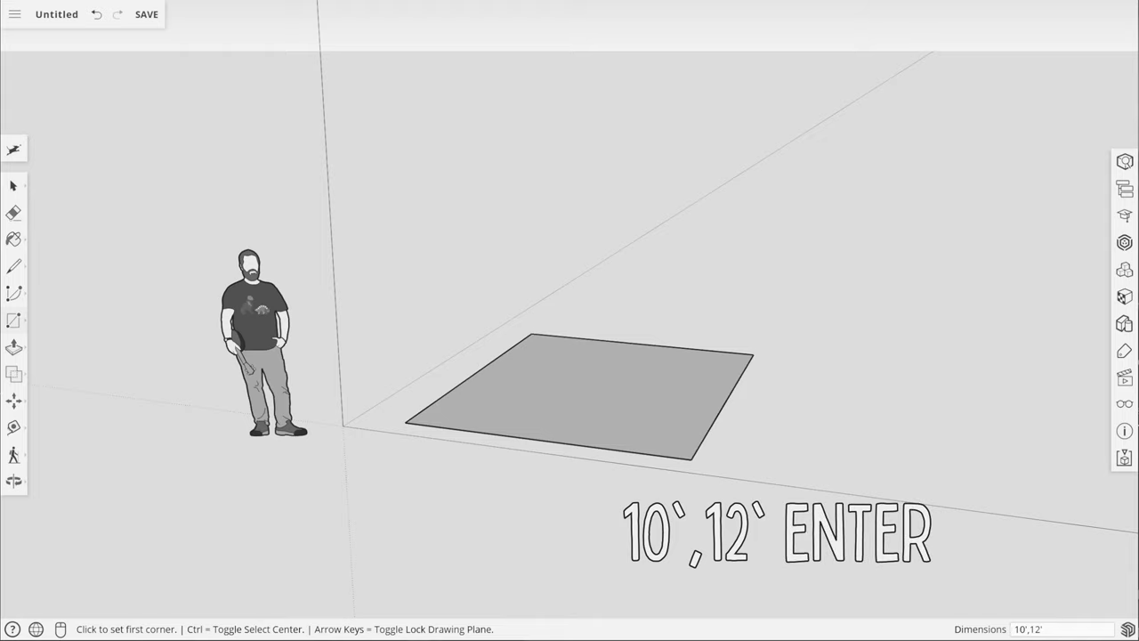
pyautogui.write("8',12'")
pyautogui.press('Return')
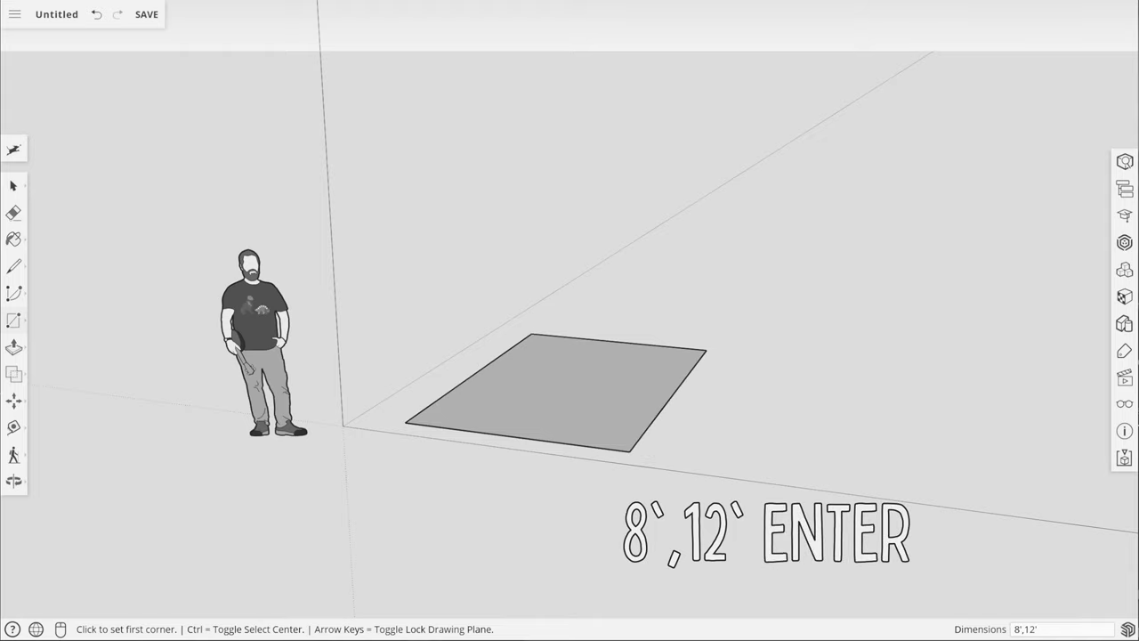
# Step: Change only the rectangle's second dimension to 16', 30' and finally 36"
pyautogui.write(",16'")
pyautogui.press('Return')
pyautogui.write(",30'")
pyautogui.press('Return')
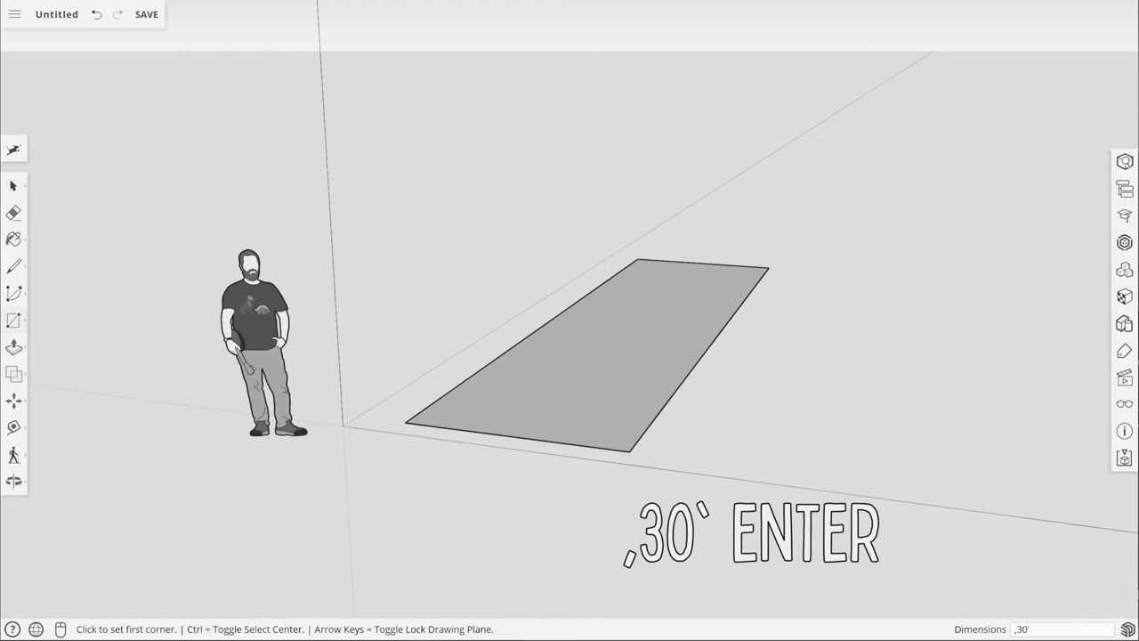
pyautogui.write(',36"')
pyautogui.press('Return')
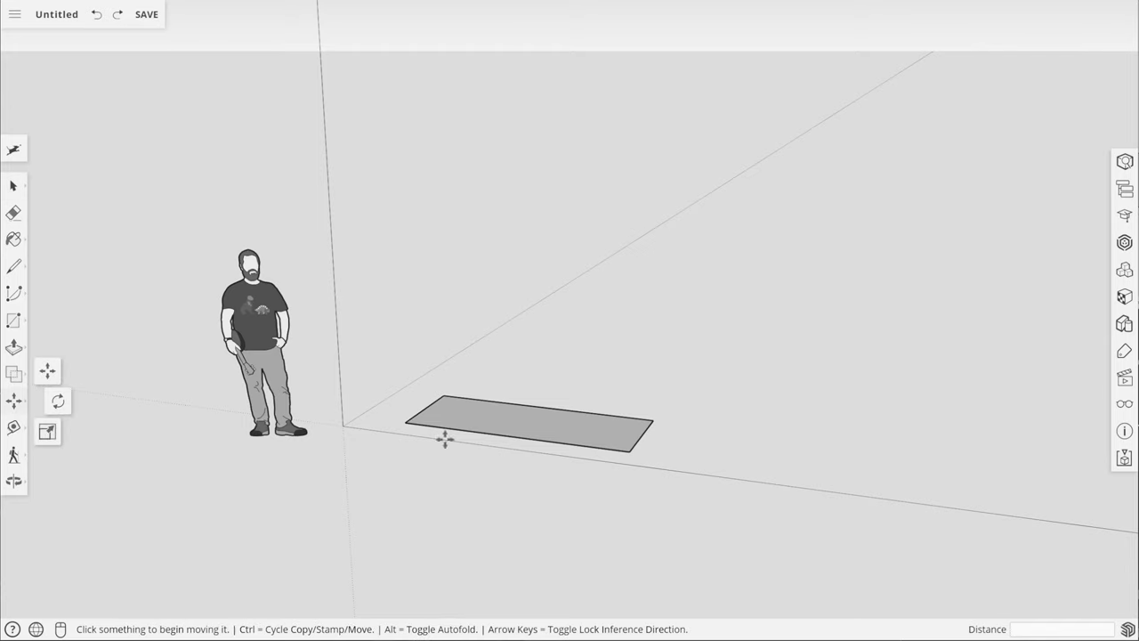
# Step: Move the rectangle's far edge about 6' outward along the green axis and pick its near corner farthest from the origin
pyautogui.click(574, 412)
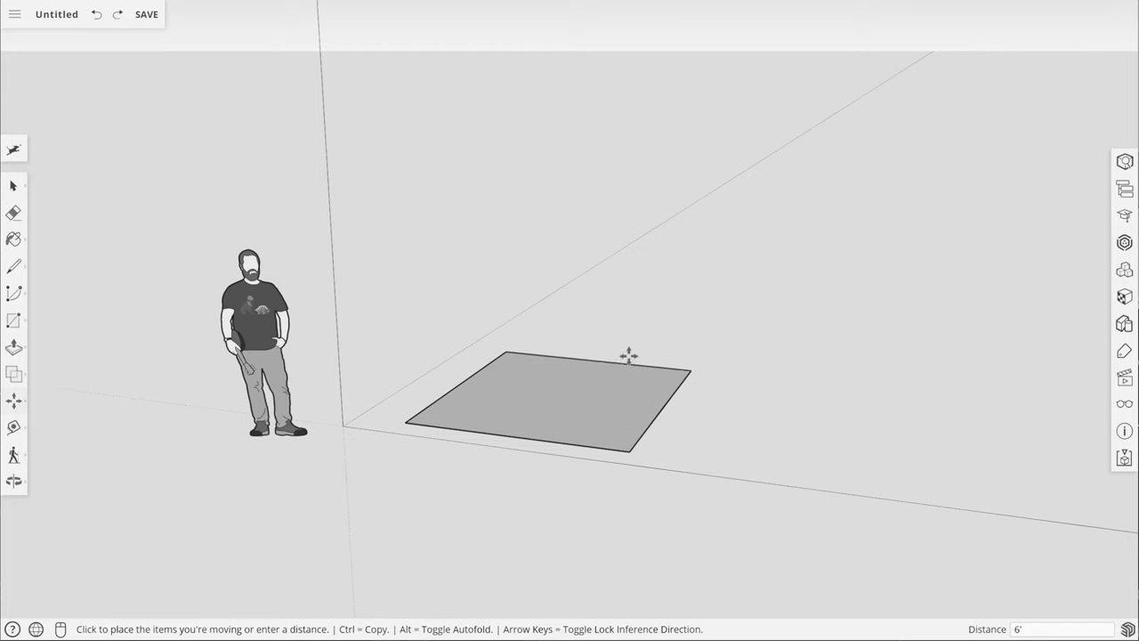
pyautogui.click(626, 367)
pyautogui.click(635, 445)
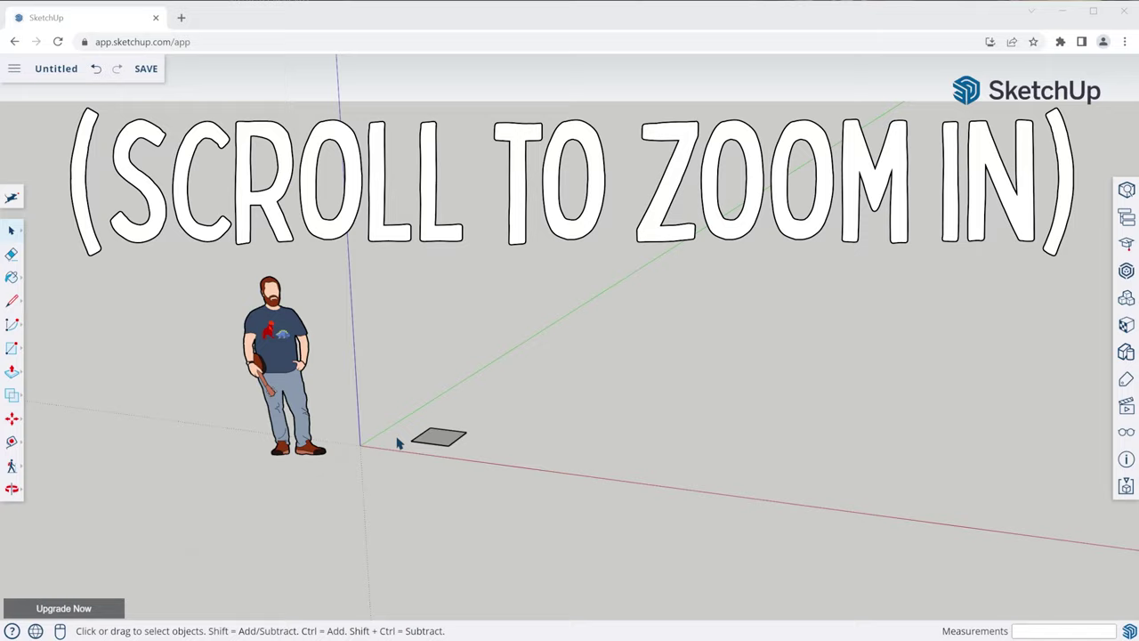
# Step: Push/Pull the tabletop rectangle up 3/4" and make the whole slab a group
pyautogui.scroll(10, 399, 439)
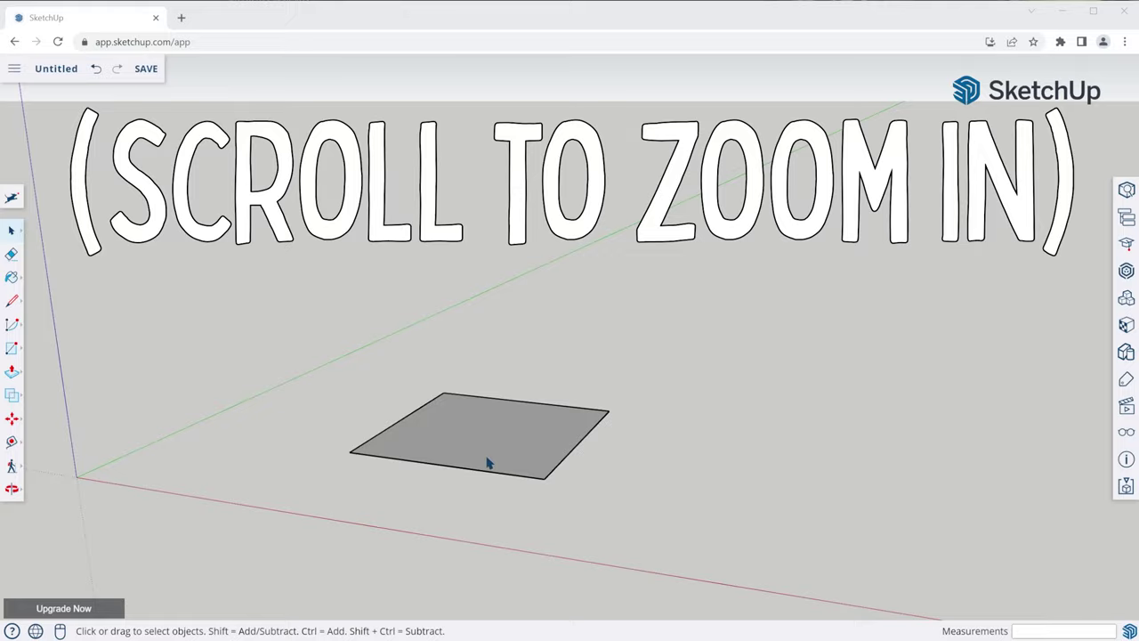
pyautogui.scroll(4, 488, 462)
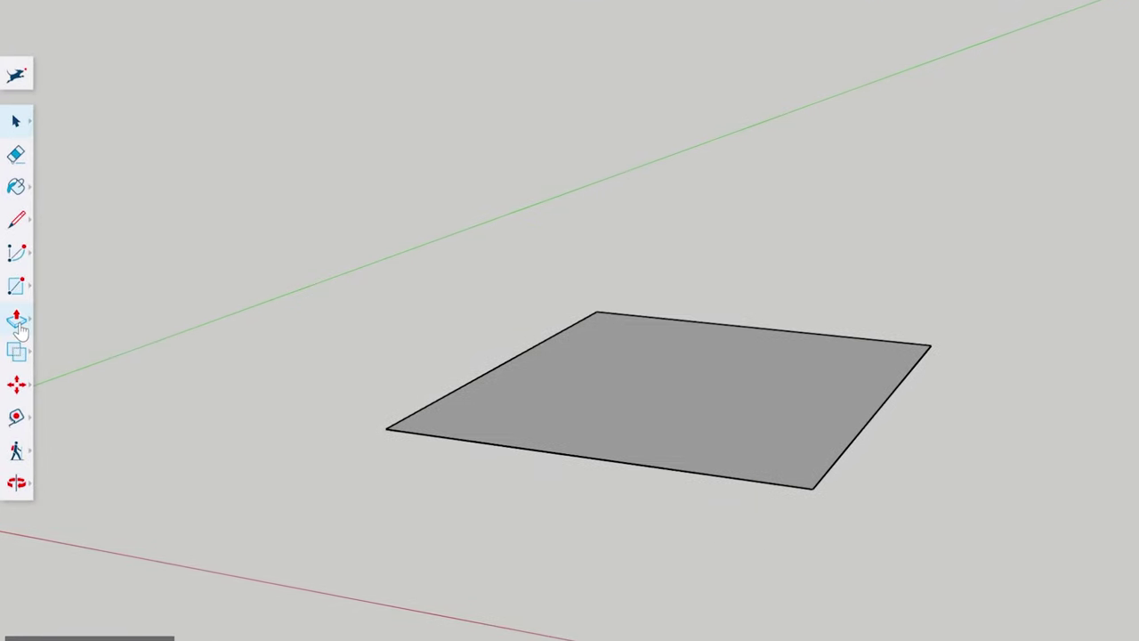
pyautogui.click(705, 411)
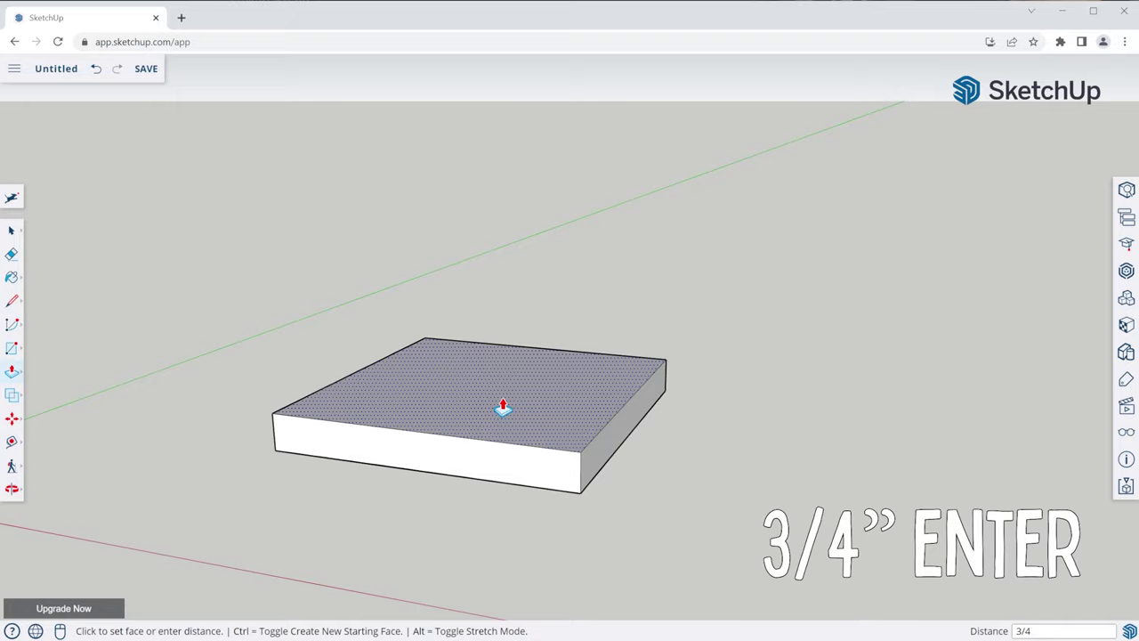
pyautogui.write('3/4')
pyautogui.press('Return')
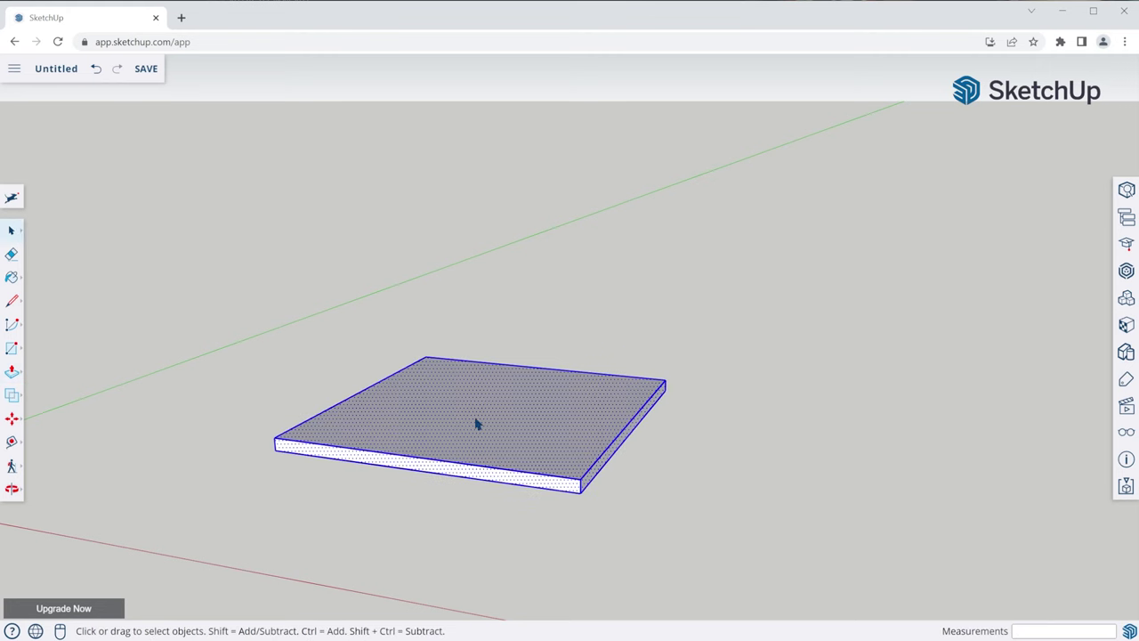
pyautogui.rightClick(476, 424)
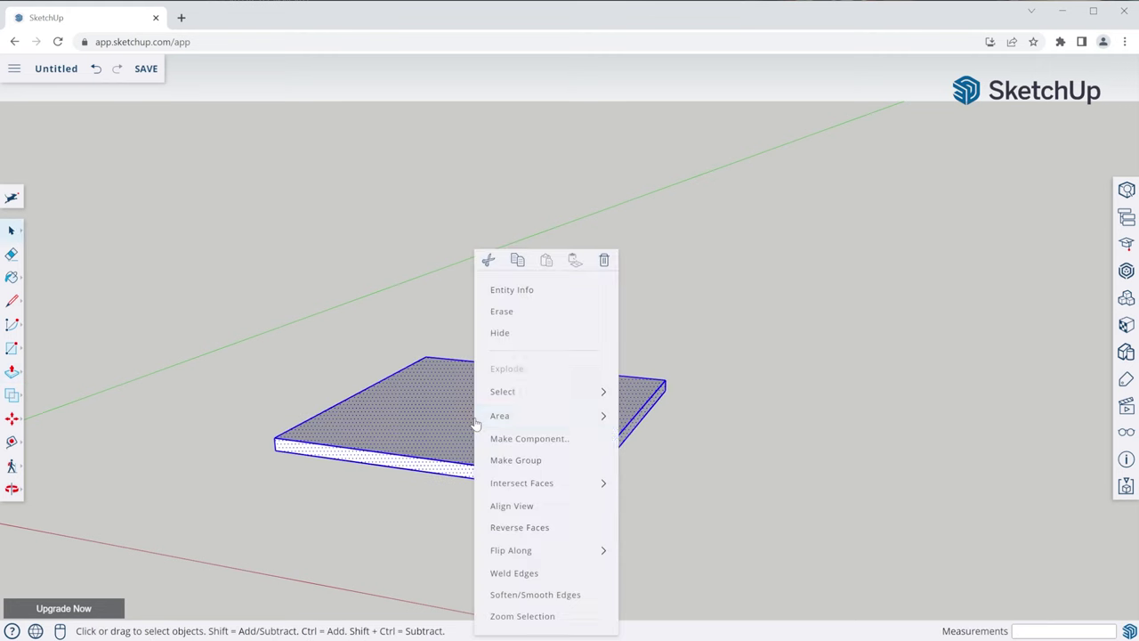
pyautogui.click(516, 460)
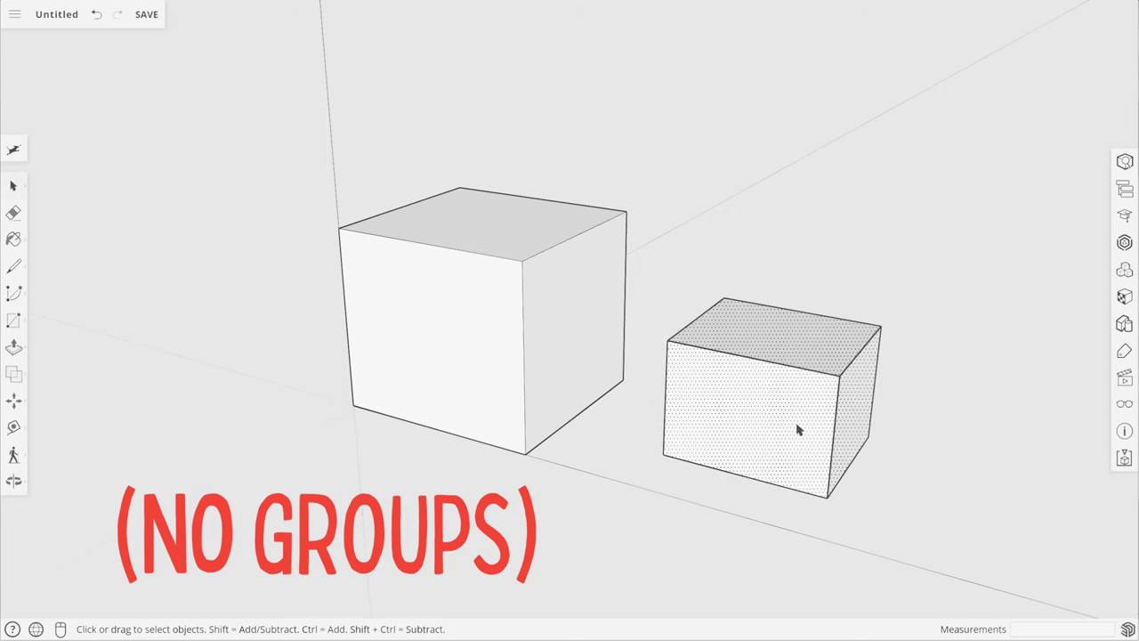
# Step: Move the smaller box from its lower corner up against the larger box and back away from it
pyautogui.press('m')
pyautogui.click(727, 427)
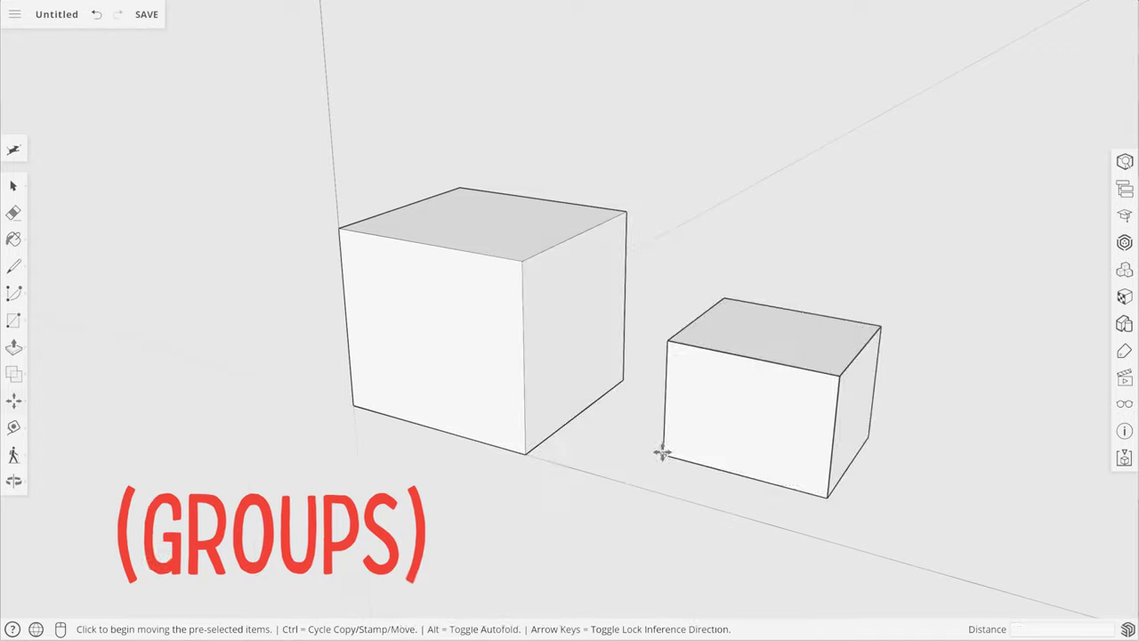
pyautogui.click(661, 452)
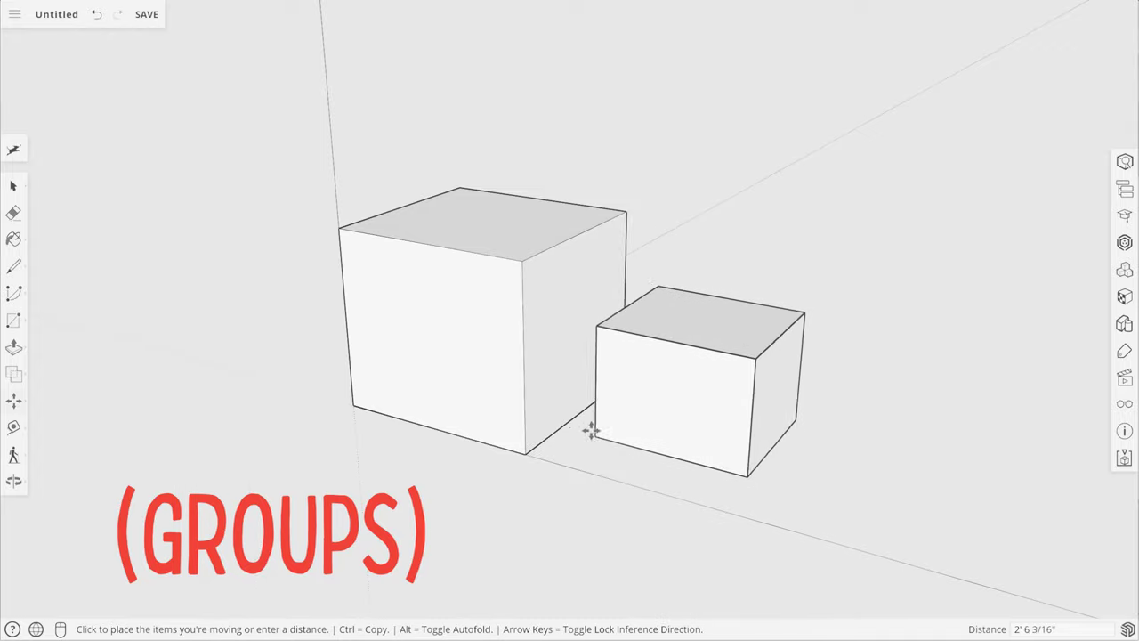
pyautogui.click(561, 434)
pyautogui.click(561, 437)
pyautogui.click(694, 464)
pyautogui.press('space')
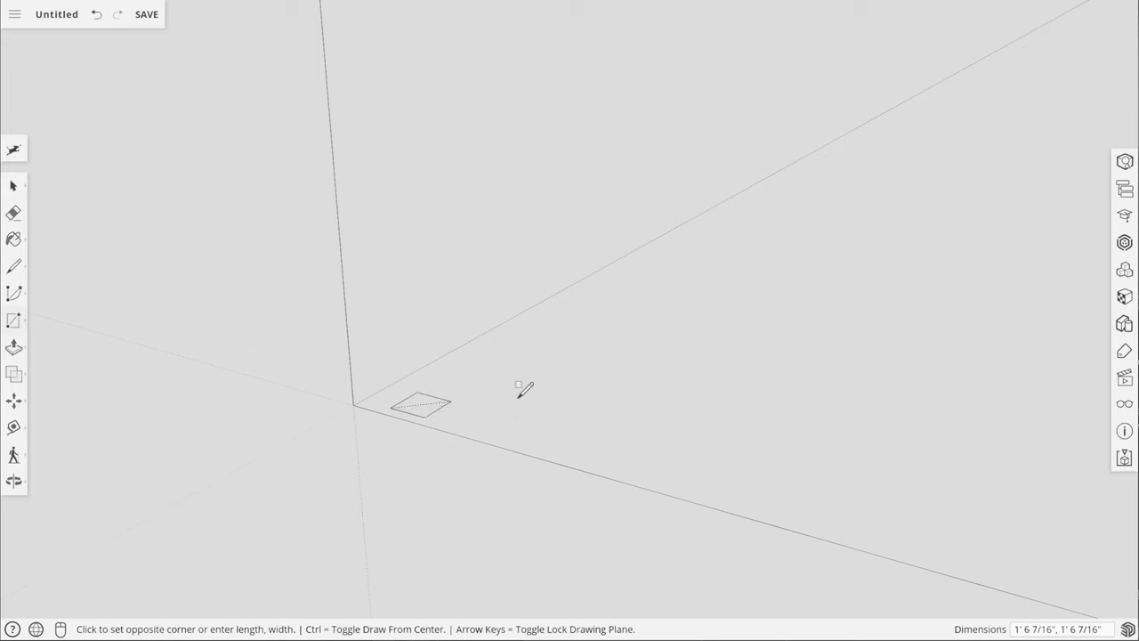
# Step: Draw a rectangle on the ground beside the origin and Push/Pull it upward into a box
pyautogui.click(611, 381)
pyautogui.press('p')
pyautogui.click(549, 400)
pyautogui.click(521, 279)
# Step: Select all connected faces and edges of the box and make them a group
pyautogui.press('space')
pyautogui.tripleClick(491, 312)
pyautogui.rightClick(491, 312)
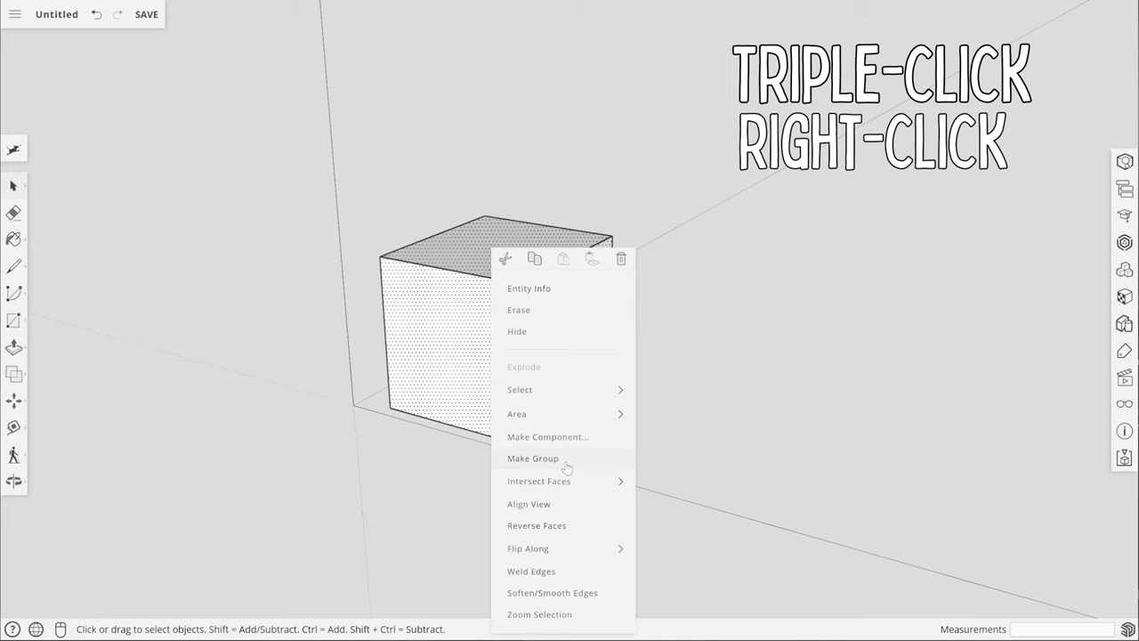
pyautogui.click(534, 458)
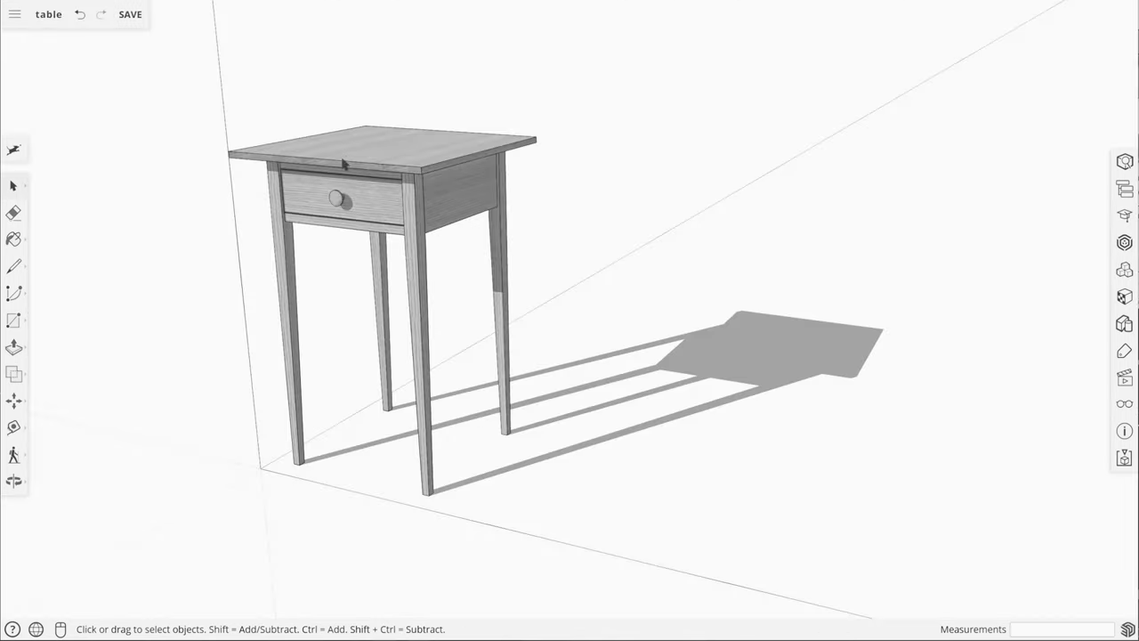
# Step: Make all parts of the table one group and start a copy of it along the red axis from its front corner
pyautogui.click(587, 480)
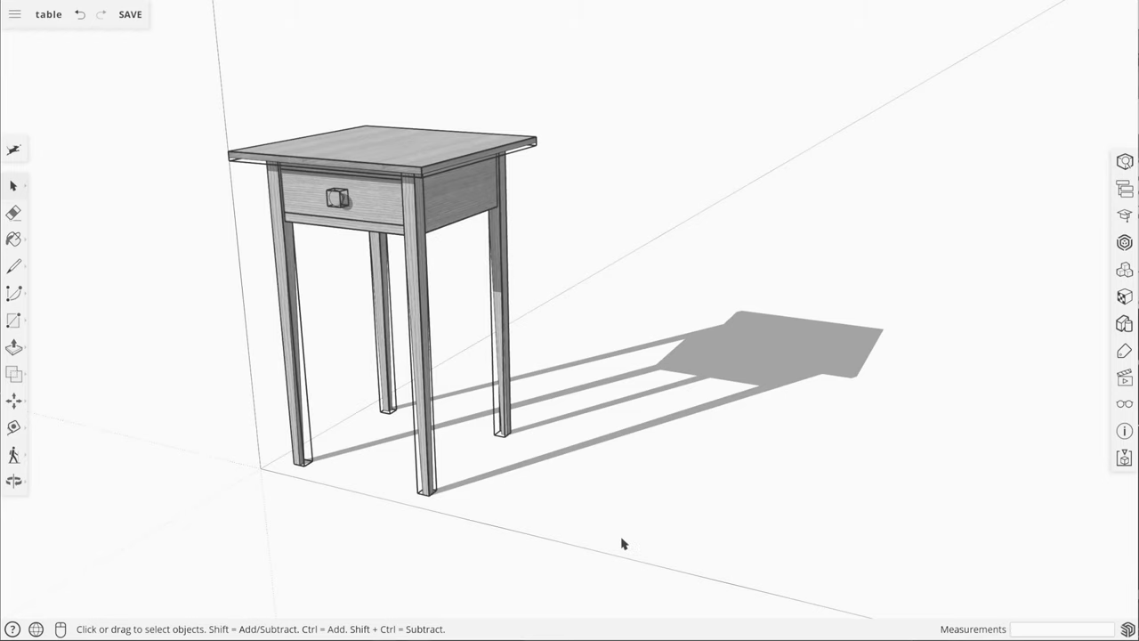
pyautogui.rightClick(294, 183)
pyautogui.click(357, 384)
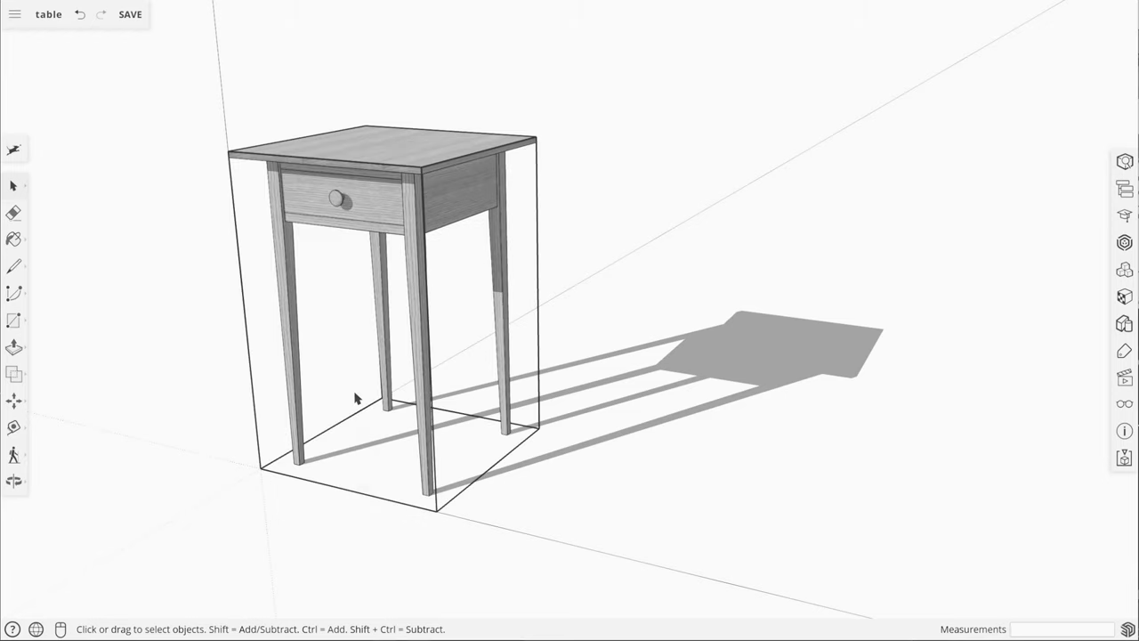
pyautogui.click(434, 500)
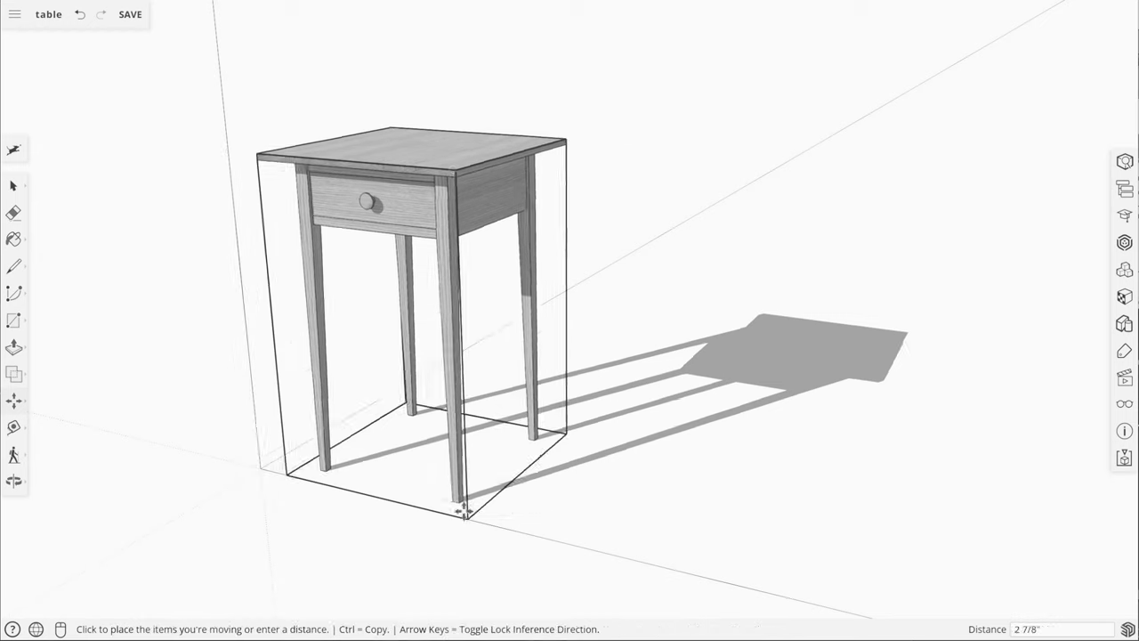
pyautogui.press('ctrl')
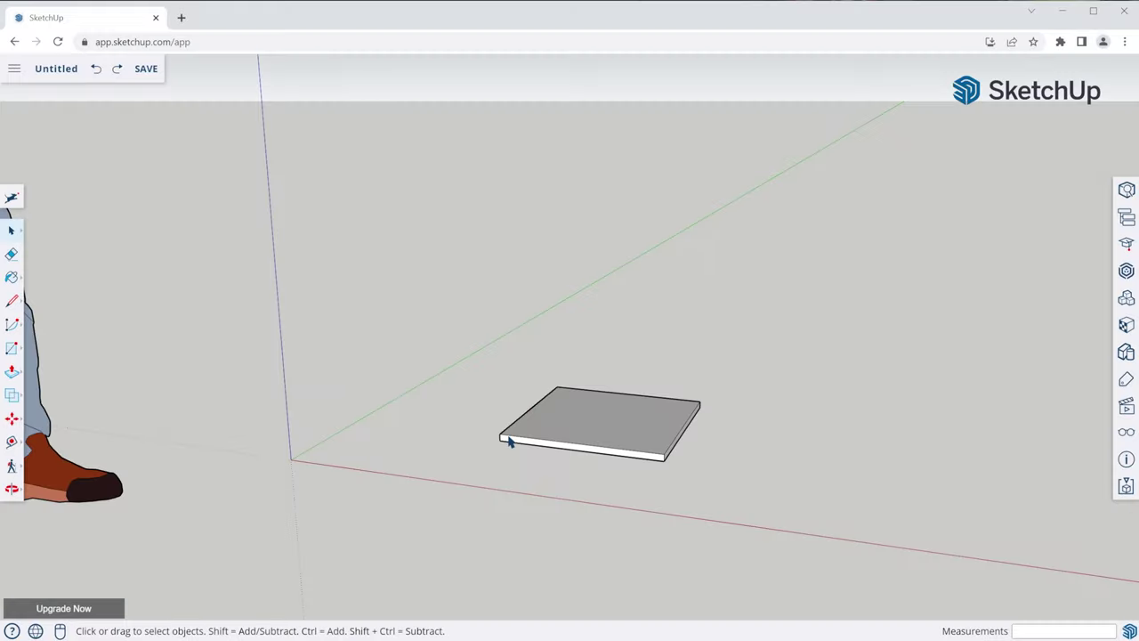
# Step: Examine the tabletop slab's corner, edges and top face up close and from several angles
pyautogui.scroll(5, 509, 443)
pyautogui.scroll(2, 509, 443)
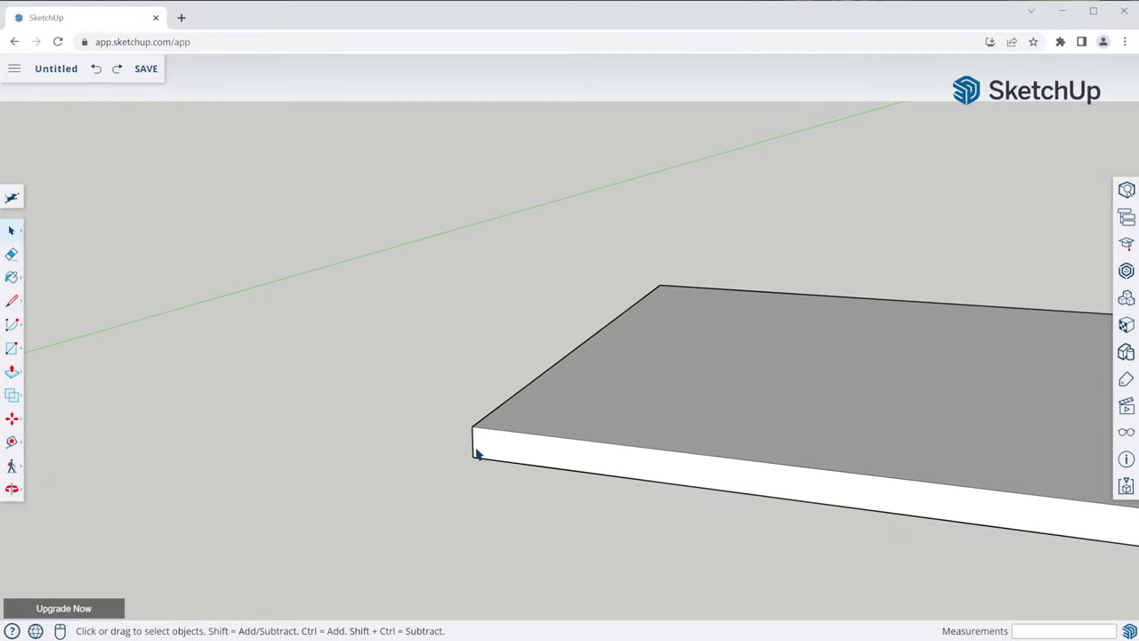
pyautogui.scroll(-5, 111, 478)
pyautogui.scroll(3, 537, 412)
pyautogui.scroll(-3, 540, 400)
pyautogui.moveTo(275, 386); pyautogui.dragTo(722, 350, button='middle')
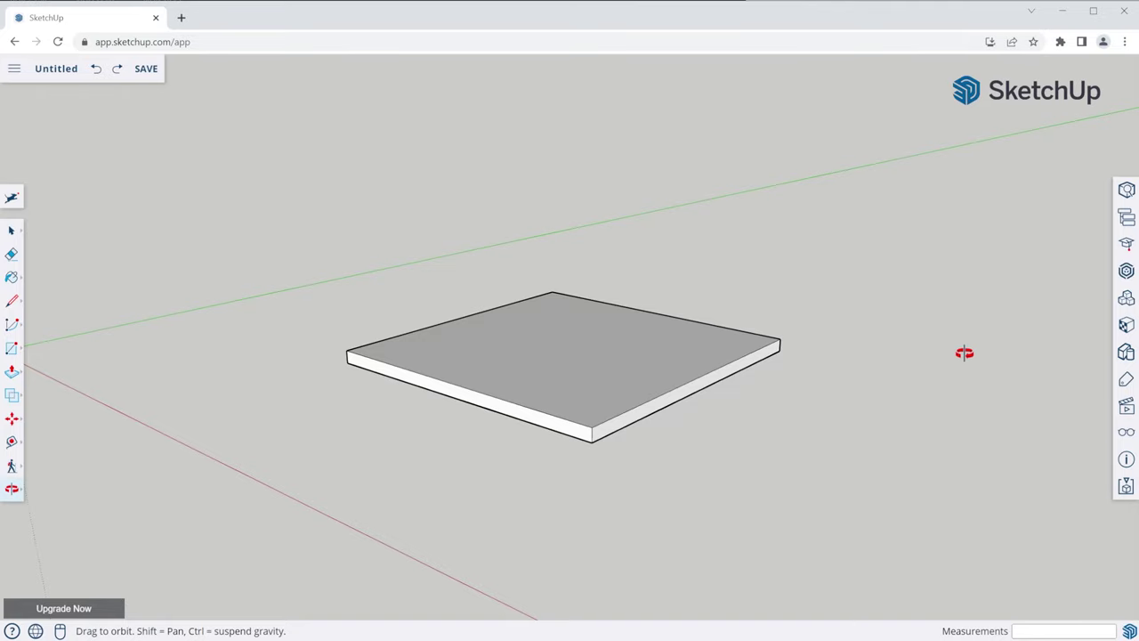
pyautogui.moveTo(965, 354); pyautogui.dragTo(338, 391)
pyautogui.press('space')
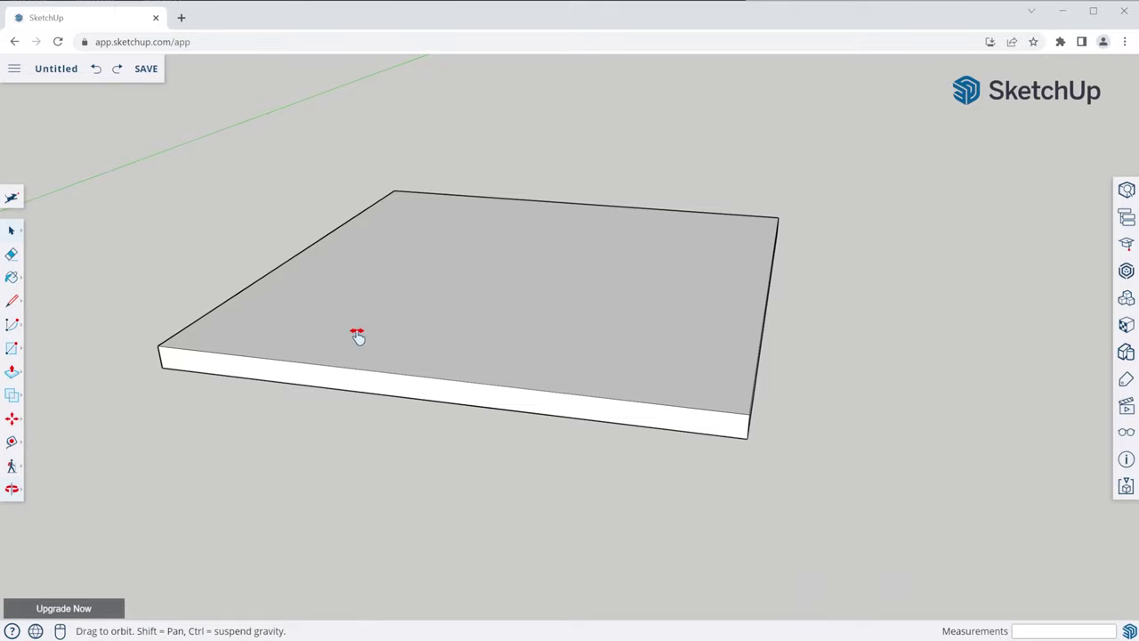
pyautogui.moveTo(356, 333); pyautogui.dragTo(759, 331)
pyautogui.moveTo(759, 331); pyautogui.dragTo(790, 331, button='middle')
pyautogui.moveTo(1015, 333); pyautogui.dragTo(464, 320, button='middle')
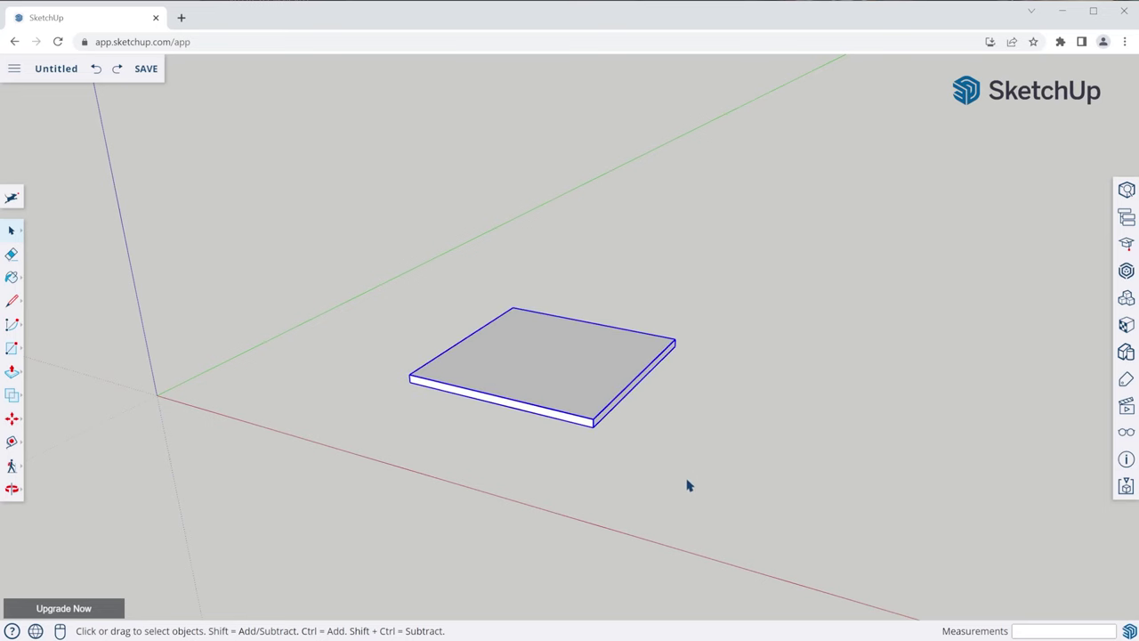
# Step: Move the tabletop group 26 3/4" straight up along the blue axis
pyautogui.click(13, 420)
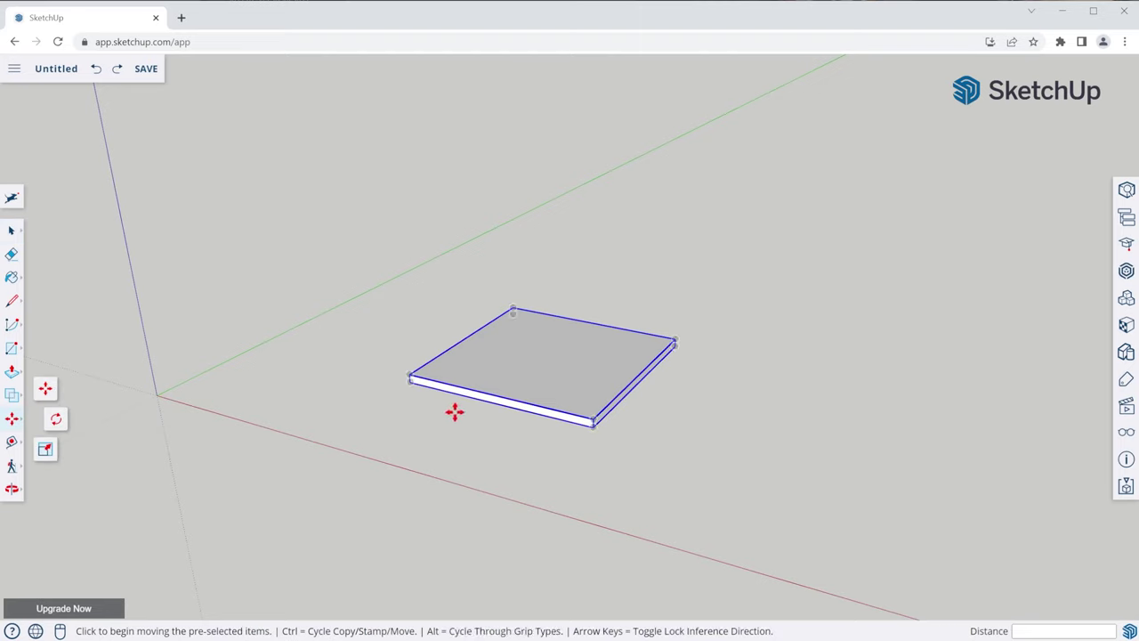
pyautogui.click(261, 390)
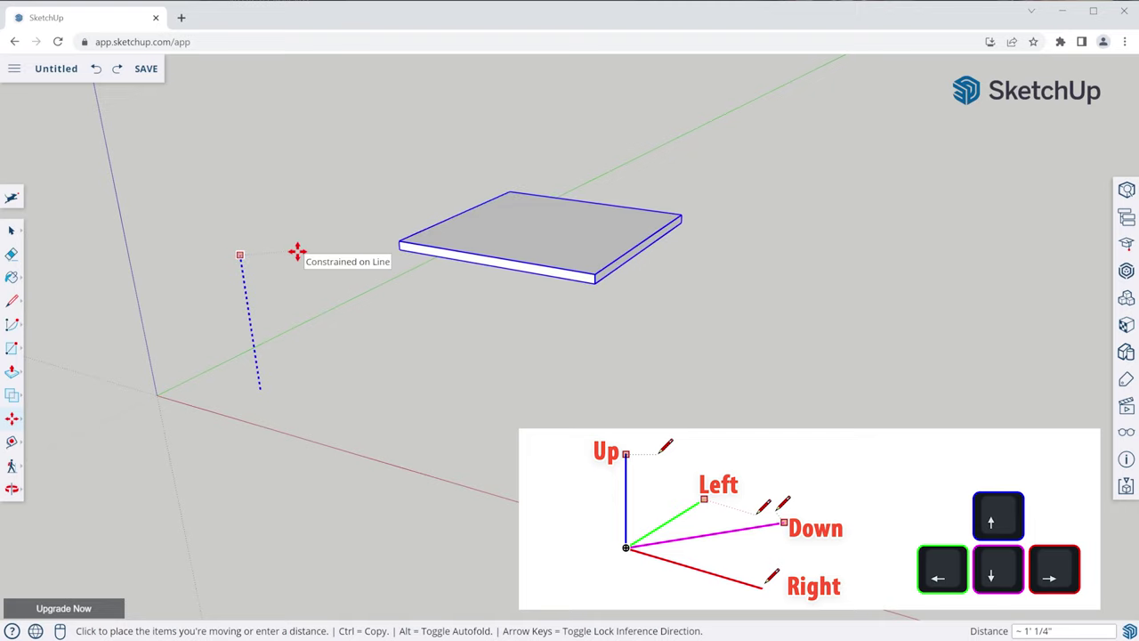
pyautogui.write('26 3/4"')
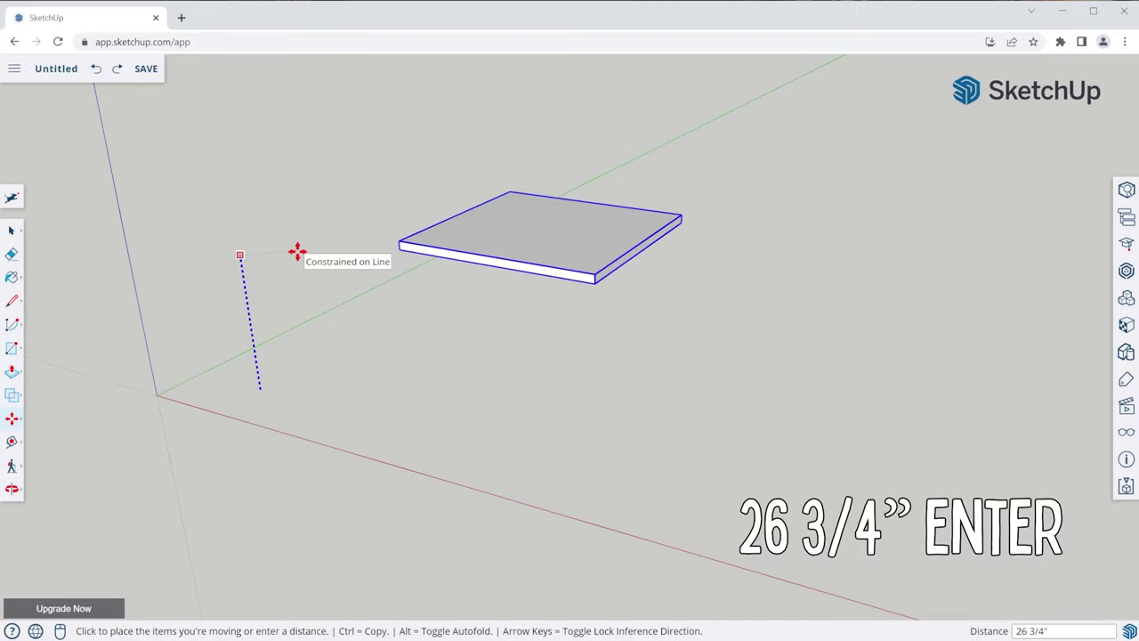
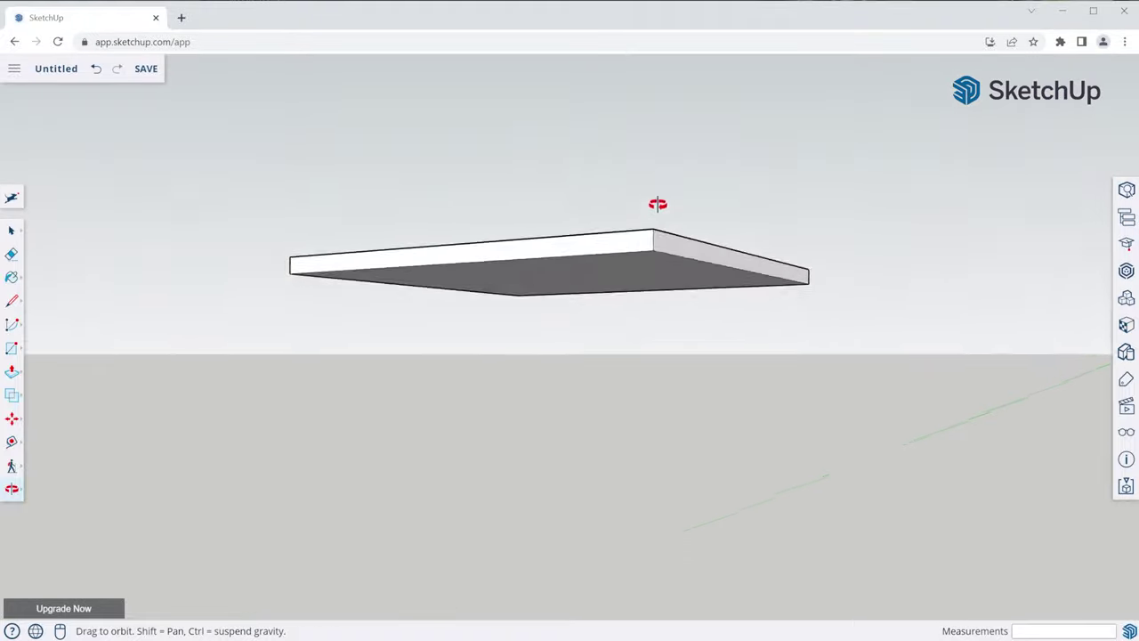
# Step: View the tabletop from below and open its group for editing
pyautogui.press('space')
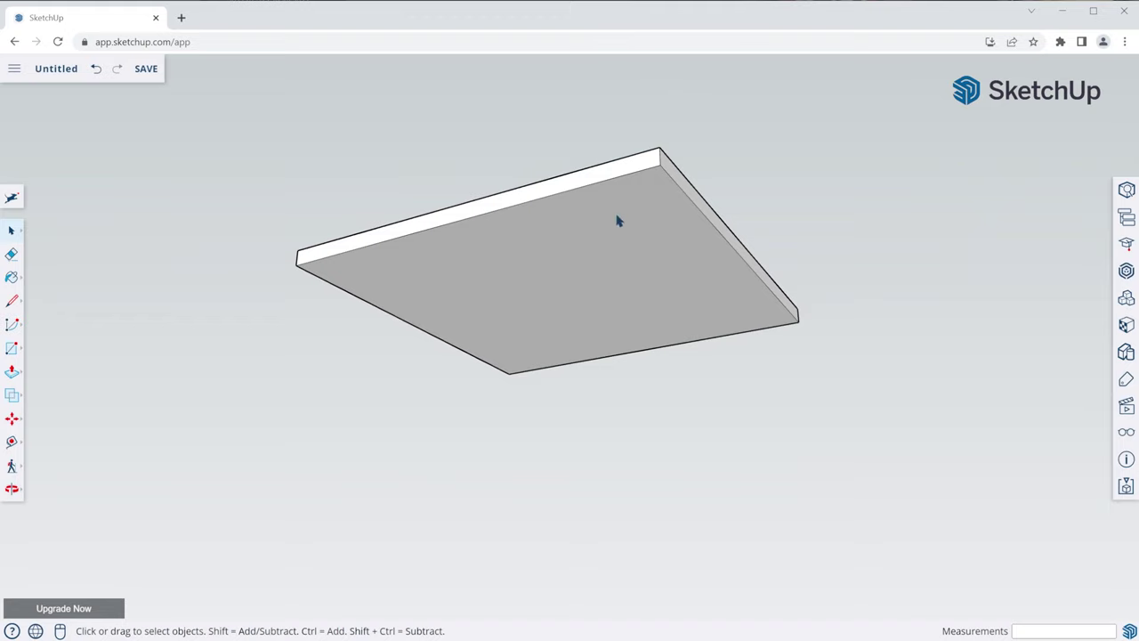
pyautogui.click(12, 231)
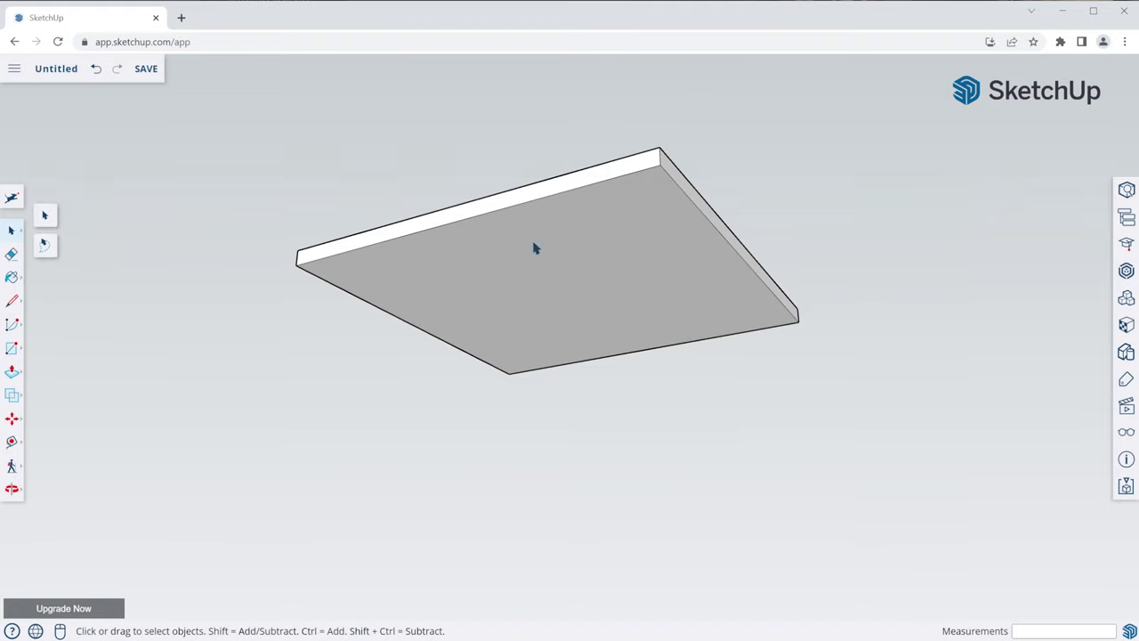
pyautogui.doubleClick(589, 257)
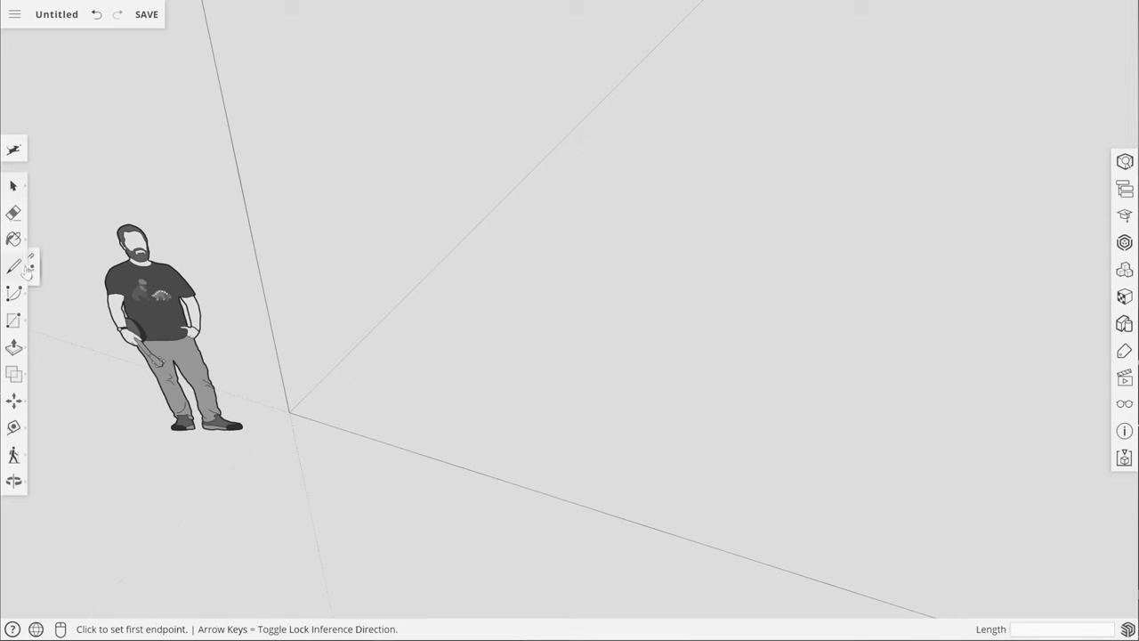
# Step: Draw a closed triangle on the ground near the origin from three connected lines so it fills with a face
pyautogui.click(356, 400)
pyautogui.click(540, 205)
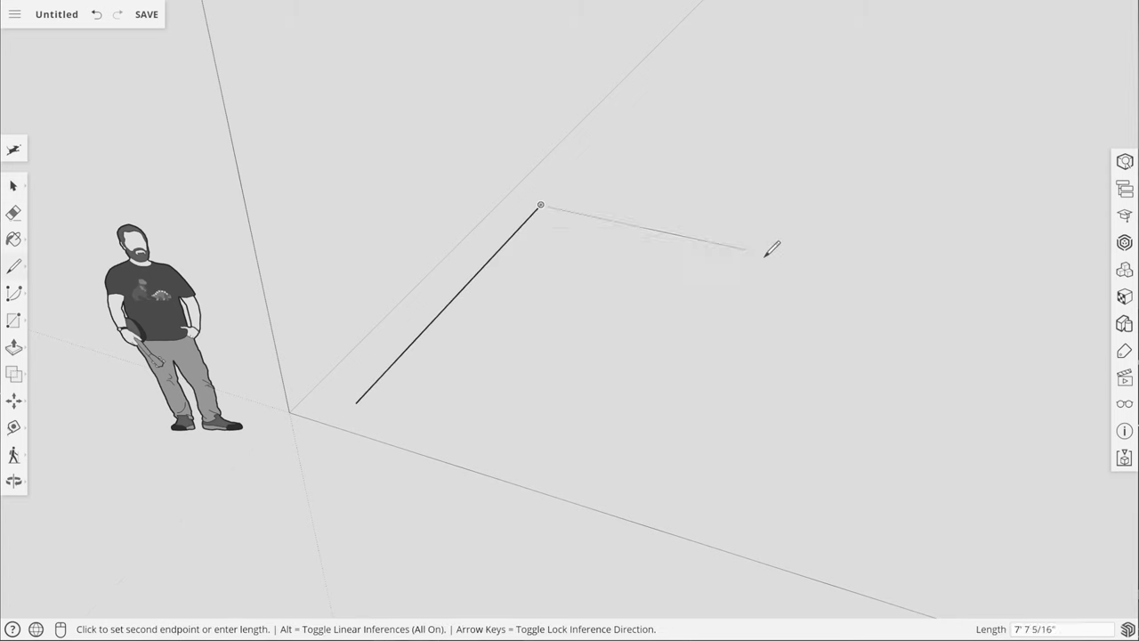
pyautogui.click(838, 269)
pyautogui.click(356, 401)
# Step: Inspect one edge and the face of the triangle in Entity Info
pyautogui.press('space')
pyautogui.click(1125, 161)
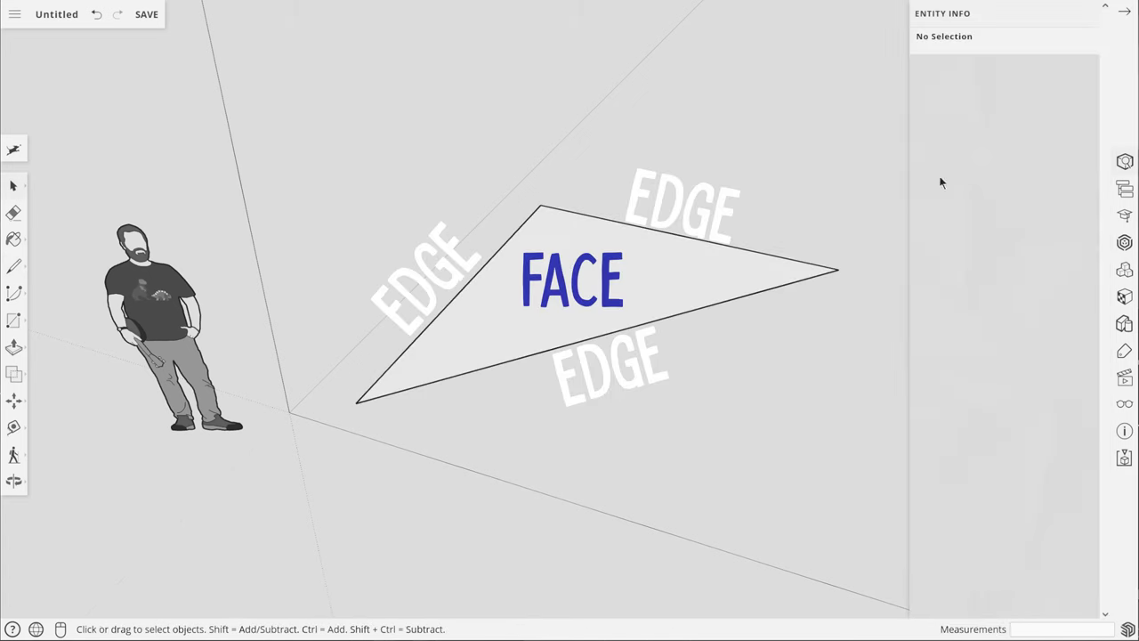
pyautogui.click(677, 236)
pyautogui.click(617, 303)
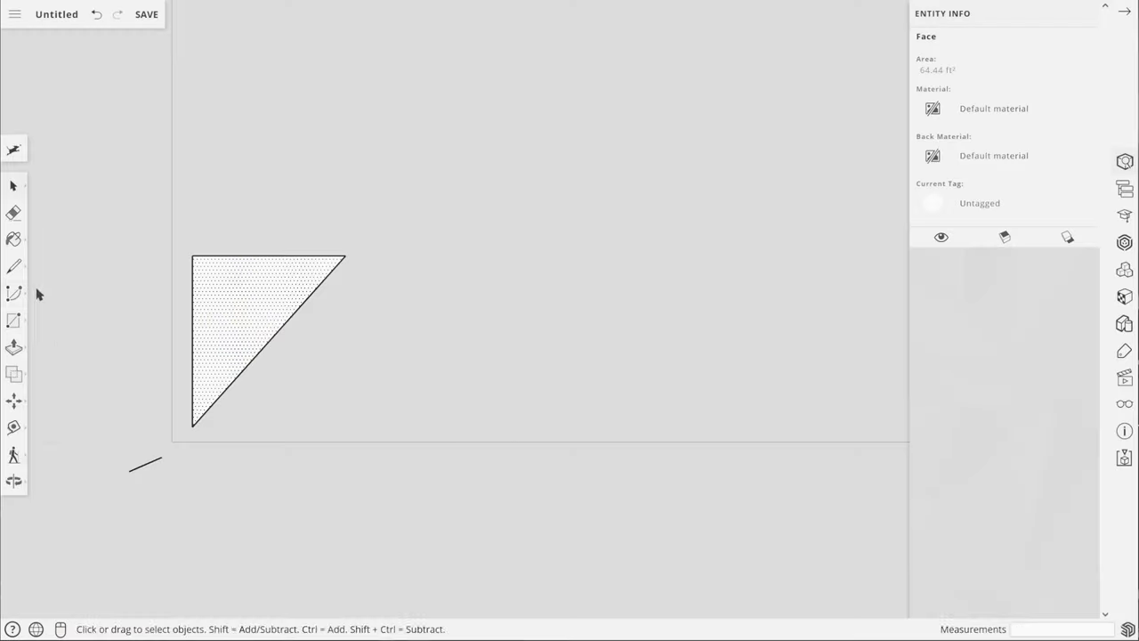
# Step: Draw an arc, a rectangle about 8' 7" by 9' 8" and a circle in a row beside the triangle
pyautogui.click(46, 299)
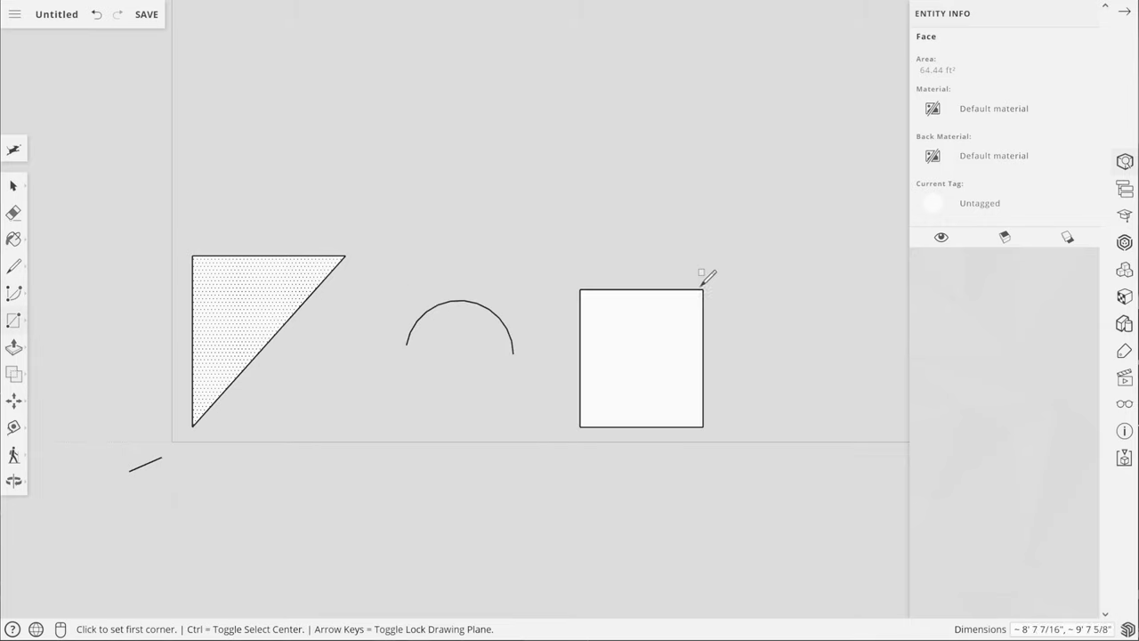
pyautogui.click(50, 319)
pyautogui.click(842, 358)
pyautogui.click(852, 298)
# Step: Draw a six-sided polygon on the ground beyond the triangle
pyautogui.click(46, 338)
pyautogui.click(258, 130)
pyautogui.click(258, 33)
# Step: Create filled 3D text "Edges Faces" in Lora Regular, 1' high with 6" extrusion, and place it beside the hexagon
pyautogui.click(13, 319)
pyautogui.click(49, 379)
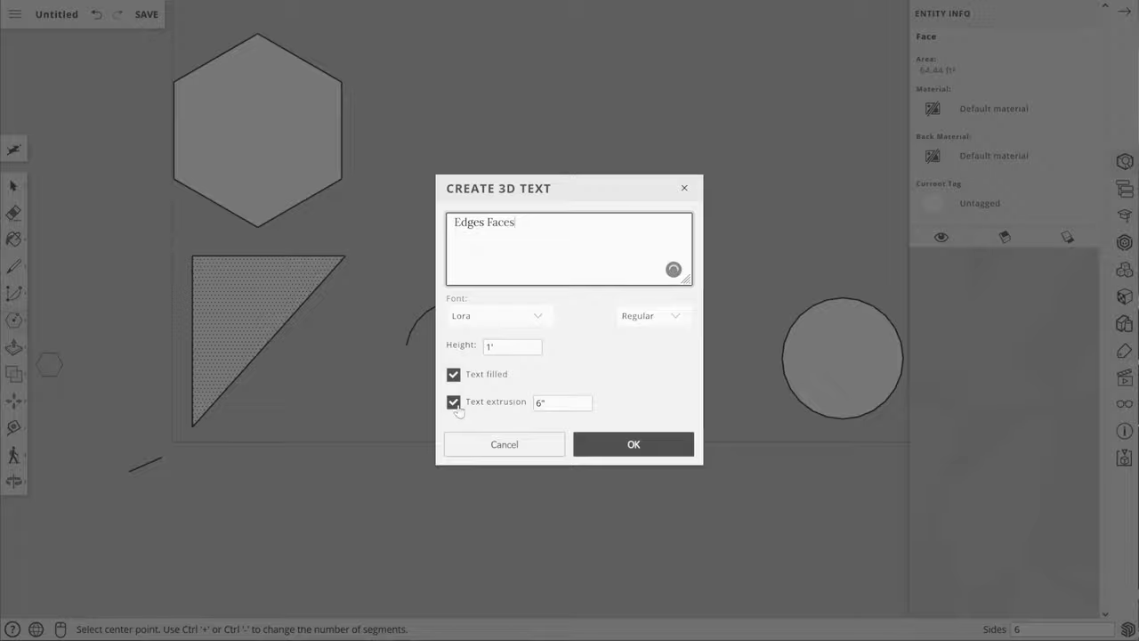
pyautogui.click(633, 444)
pyautogui.click(425, 131)
pyautogui.moveTo(534, 147); pyautogui.dragTo(798, 172)
pyautogui.click(795, 172)
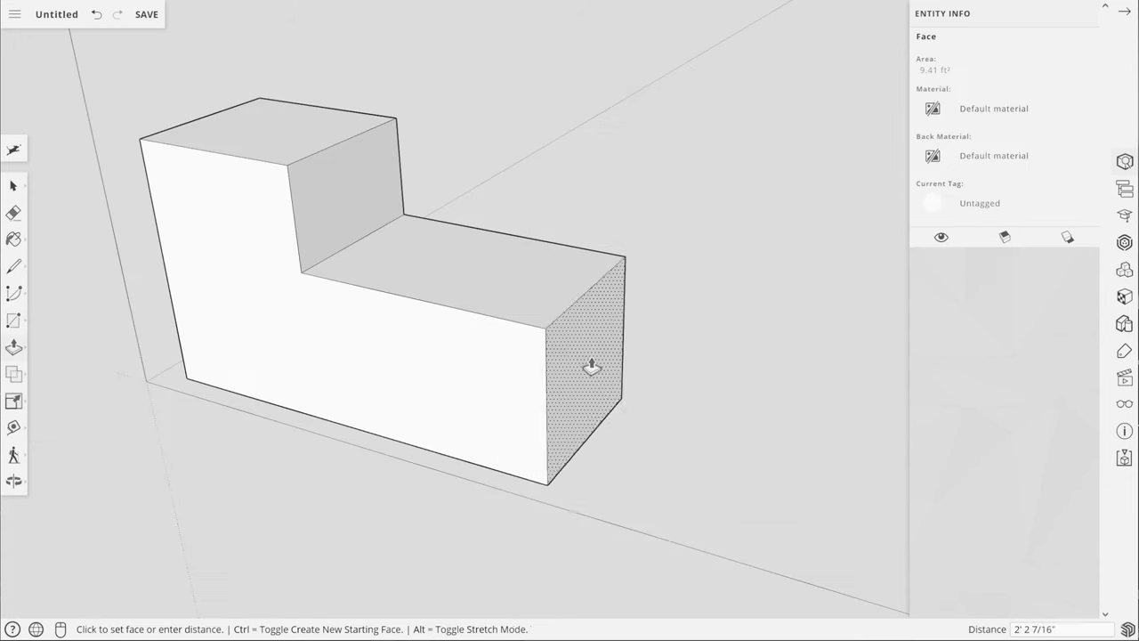
# Step: Move the top edge at the low end of the stepped solid downward to slope its top face
pyautogui.press('space')
pyautogui.click(590, 338)
pyautogui.press('m')
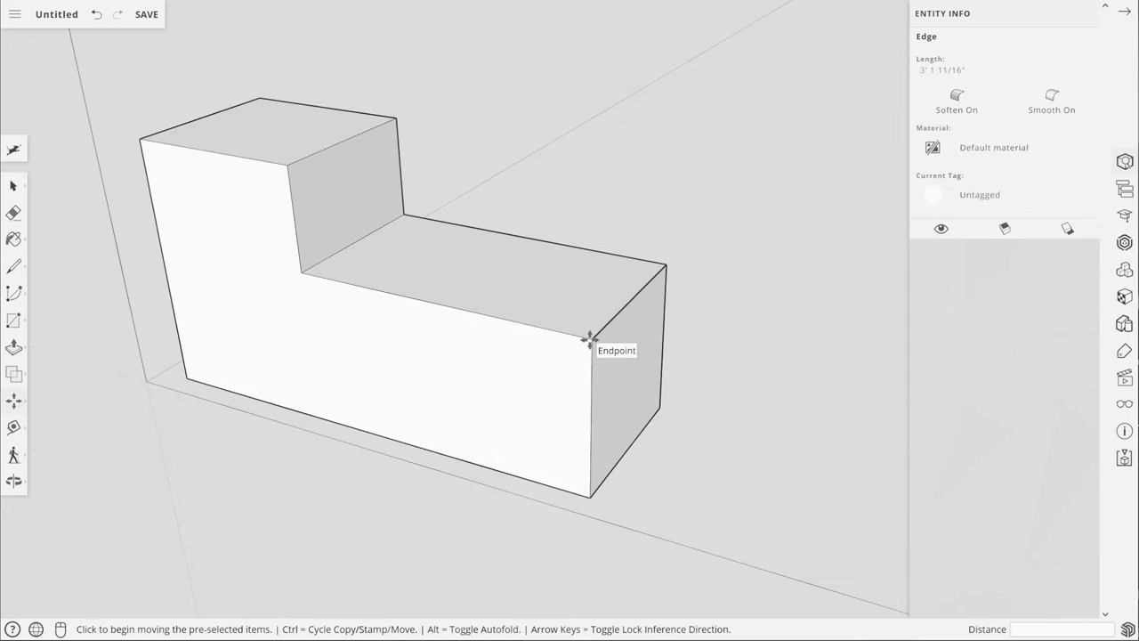
pyautogui.click(591, 338)
pyautogui.click(581, 448)
# Step: Select the whole solid and scale it by 1.75 along the green axis
pyautogui.press('space')
pyautogui.hotkey('ctrl', 'a')
pyautogui.press('s')
pyautogui.click(364, 323)
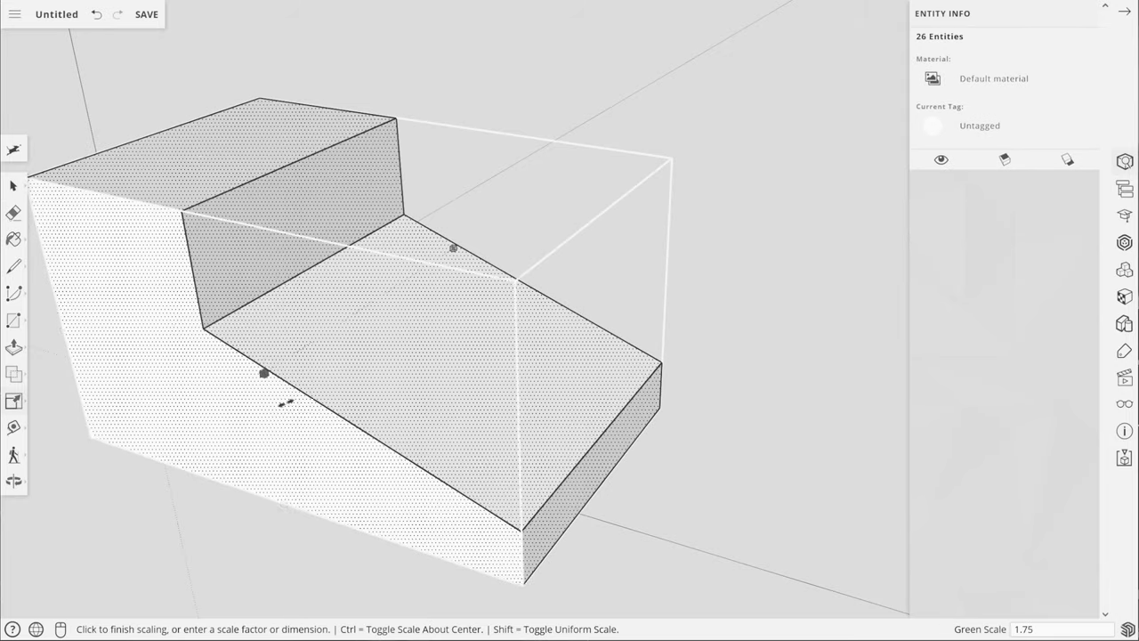
pyautogui.click(465, 349)
# Step: Rotate the upper edge at the low end of the ramp about its near endpoint
pyautogui.press('space')
pyautogui.press('Escape')
pyautogui.click(712, 432)
pyautogui.press('q')
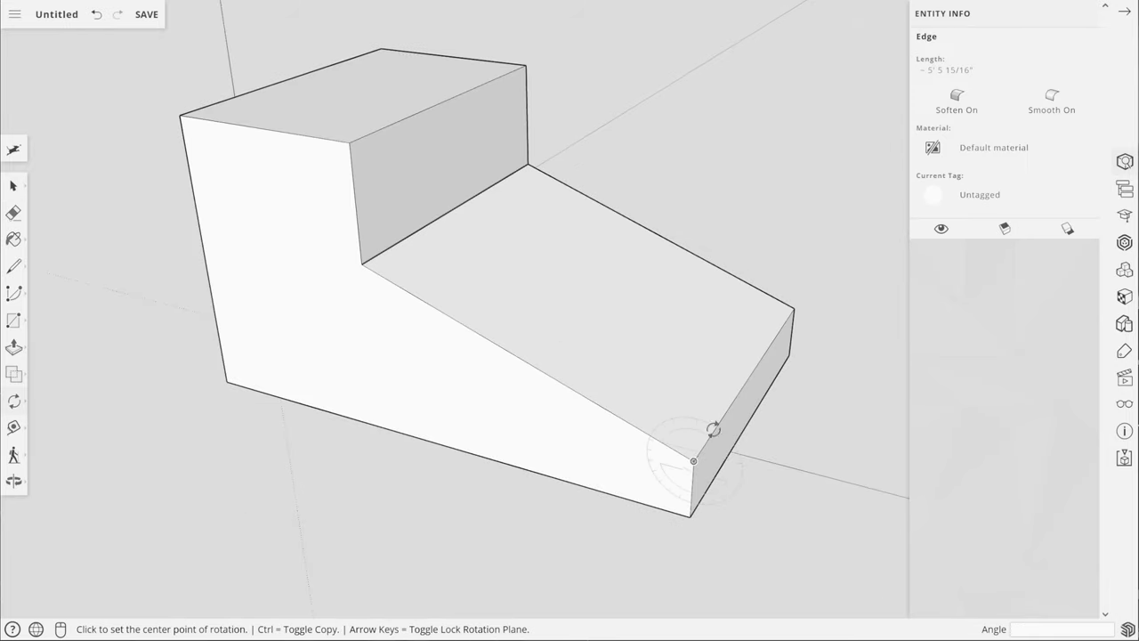
pyautogui.click(694, 460)
pyautogui.click(674, 417)
pyautogui.click(681, 415)
pyautogui.moveTo(682, 415); pyautogui.dragTo(667, 351, button='middle')
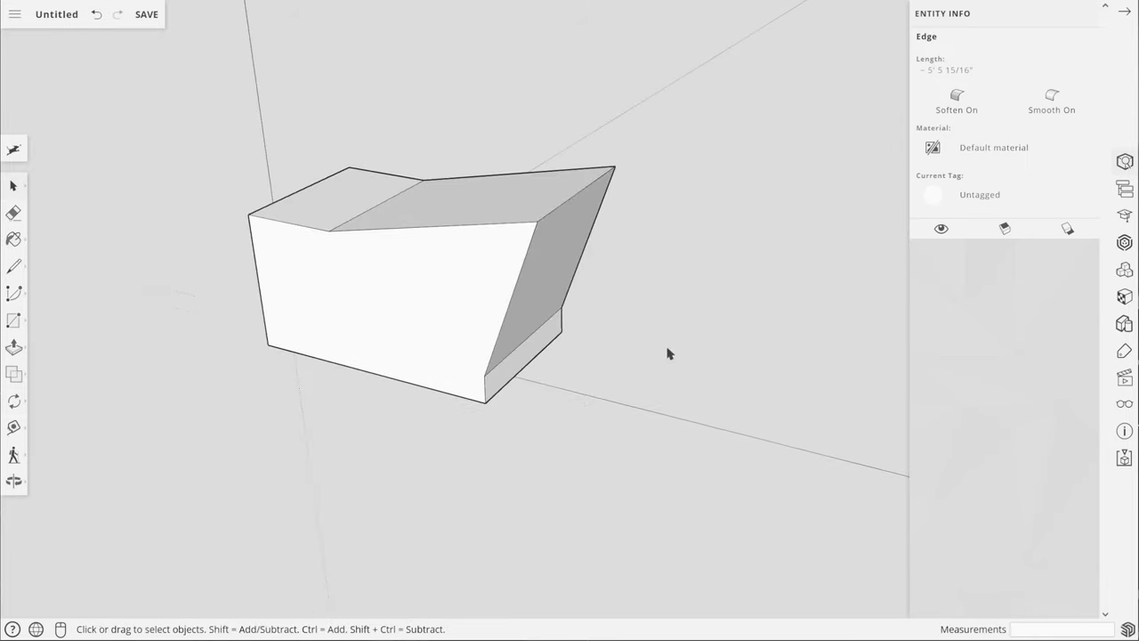
# Step: Select all the geometry in the model and delete it
pyautogui.click(667, 351)
pyautogui.hotkey('ctrl', 'a')
pyautogui.press('Delete')
# Step: Draw a 15' by 15' square on the ground near the origin with the Rectangle tool
pyautogui.click(14, 319)
pyautogui.click(178, 460)
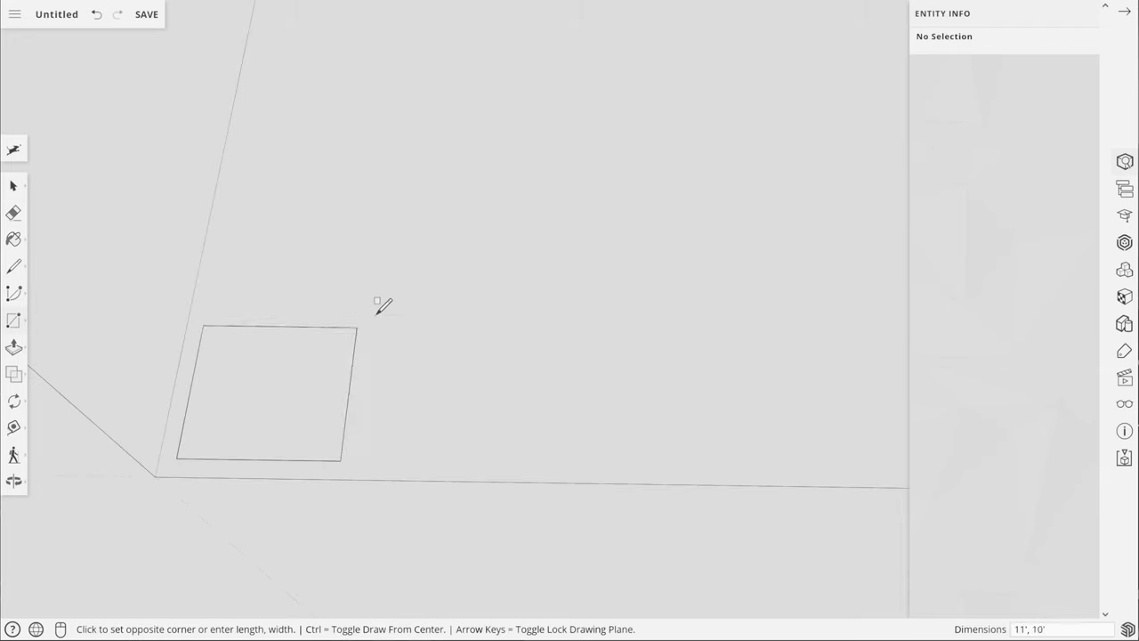
pyautogui.click(418, 267)
# Step: Inspect the far edge and the face of the square in Entity Info
pyautogui.press('space')
pyautogui.click(374, 268)
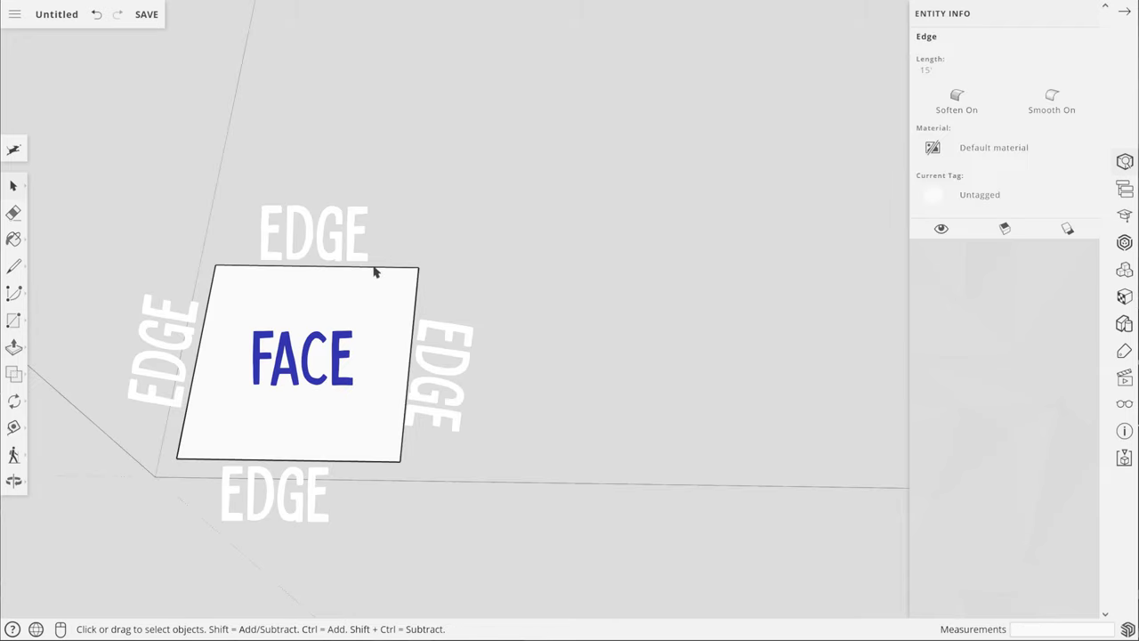
pyautogui.click(301, 356)
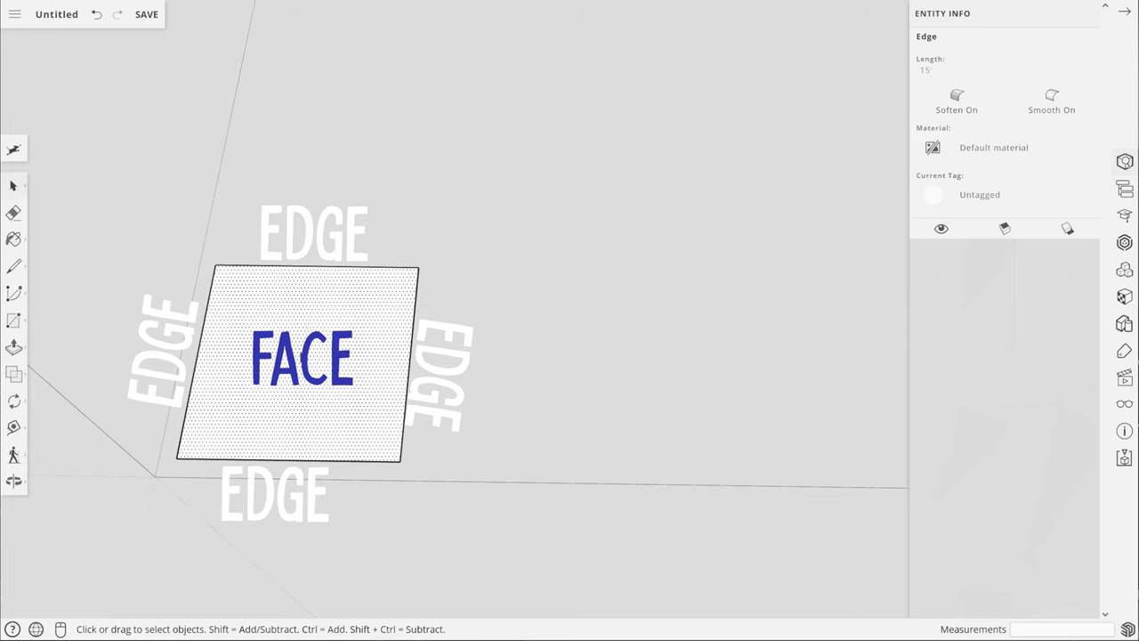
# Step: Draw a second square with about 15' sides beside the first one, using four connected lines
pyautogui.press('l')
pyautogui.click(554, 466)
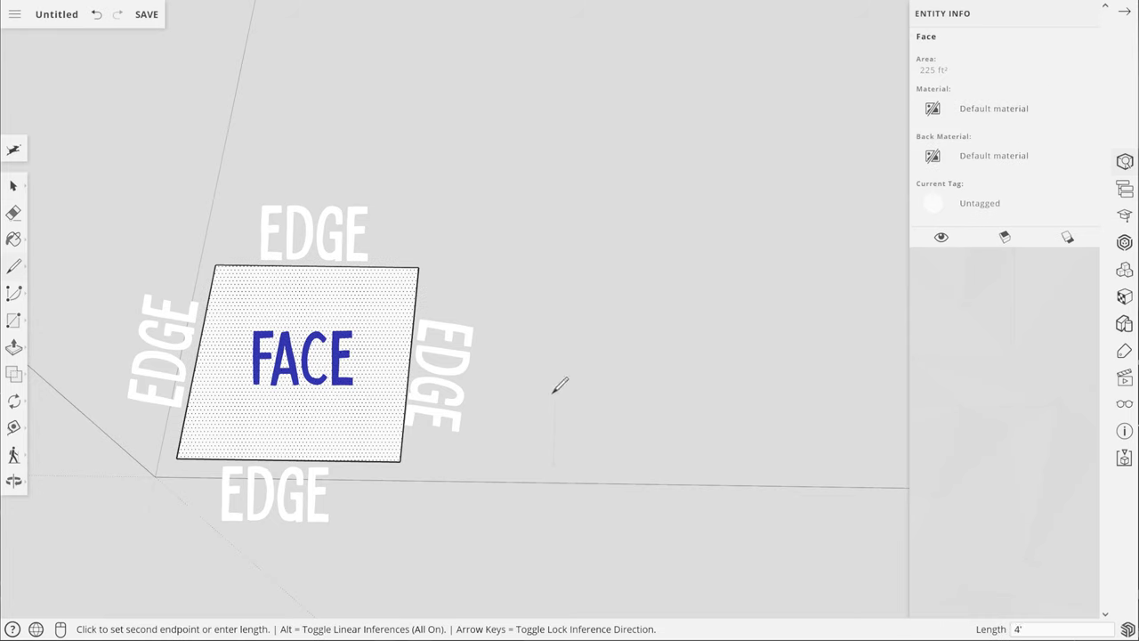
pyautogui.click(558, 271)
pyautogui.click(763, 273)
pyautogui.click(776, 469)
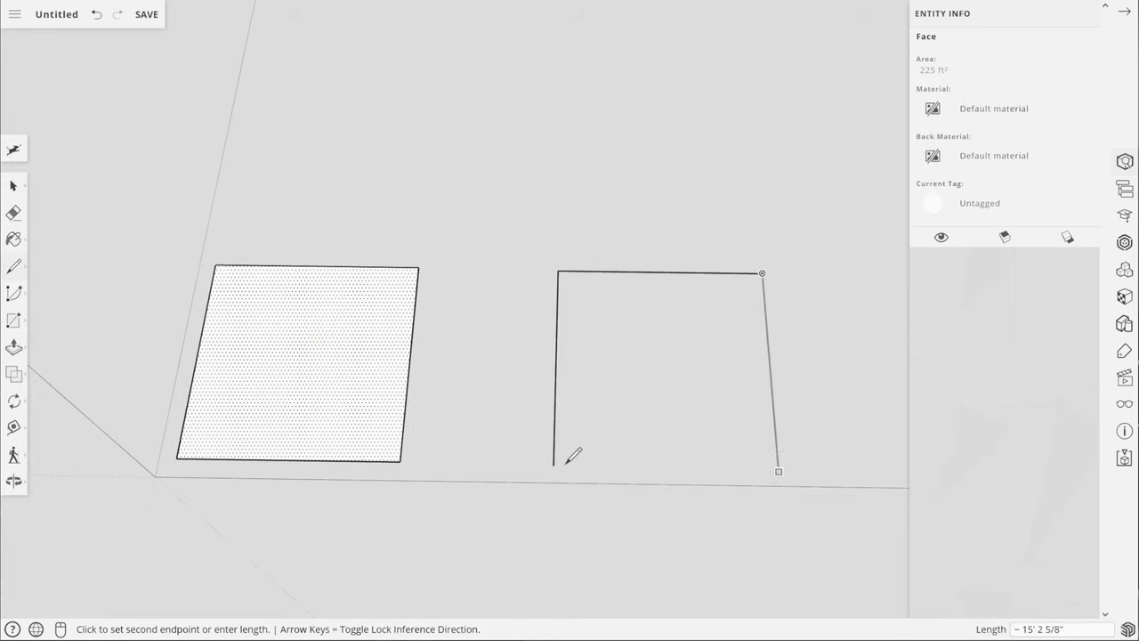
pyautogui.click(554, 466)
# Step: Compare the edge, face and complete geometry of the line-drawn square with the first square in Entity Info
pyautogui.press('space')
pyautogui.click(556, 354)
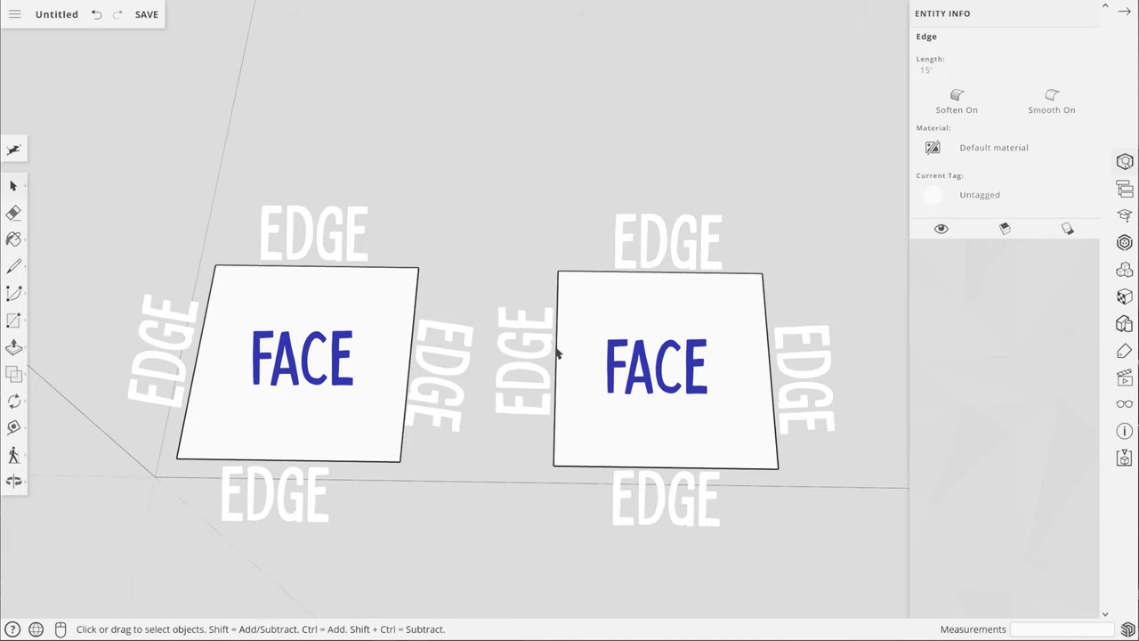
pyautogui.click(660, 376)
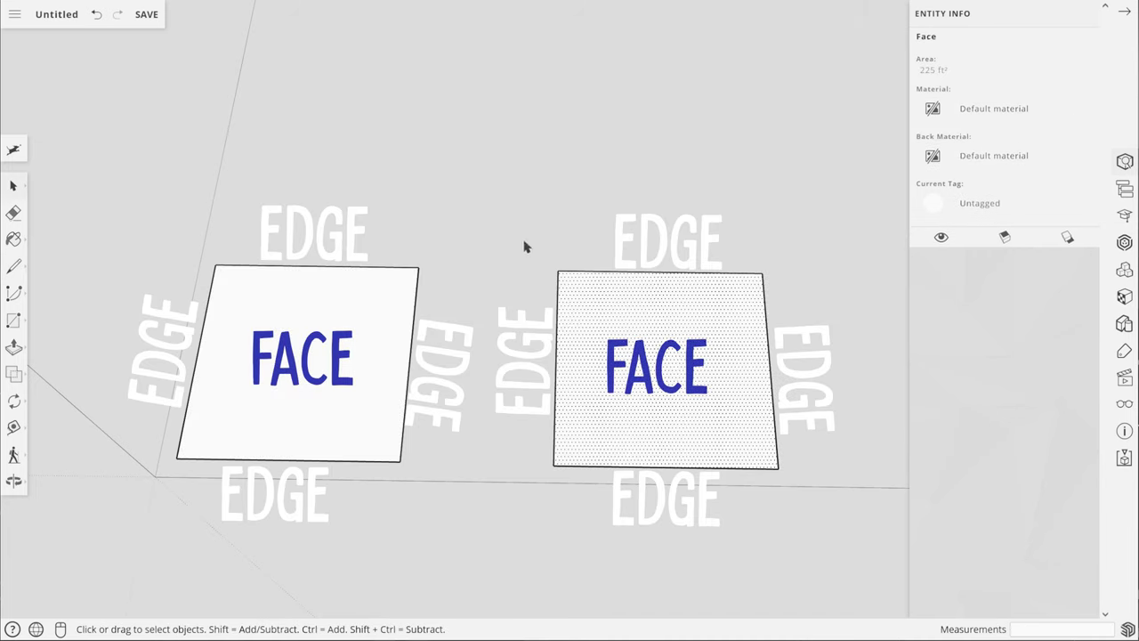
pyautogui.moveTo(526, 246); pyautogui.dragTo(869, 546)
pyautogui.moveTo(149, 242); pyautogui.dragTo(461, 553)
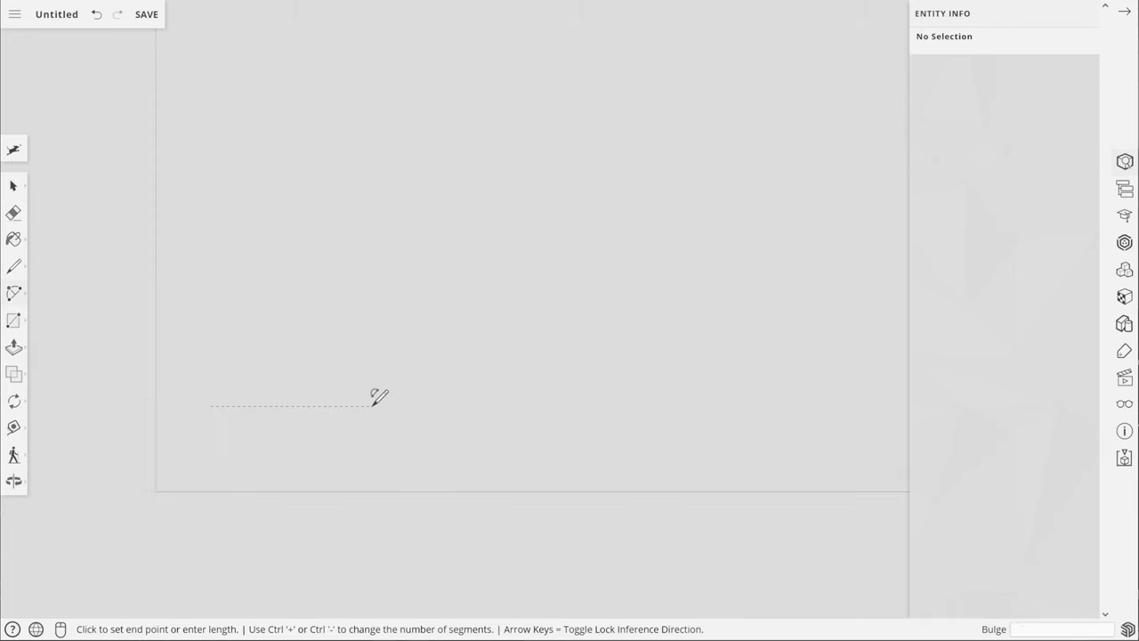
# Step: Draw a half-circle arc on the ground and a circle of about 12' radius beside it
pyautogui.click(370, 404)
pyautogui.click(235, 322)
pyautogui.click(14, 320)
pyautogui.click(69, 320)
pyautogui.click(578, 398)
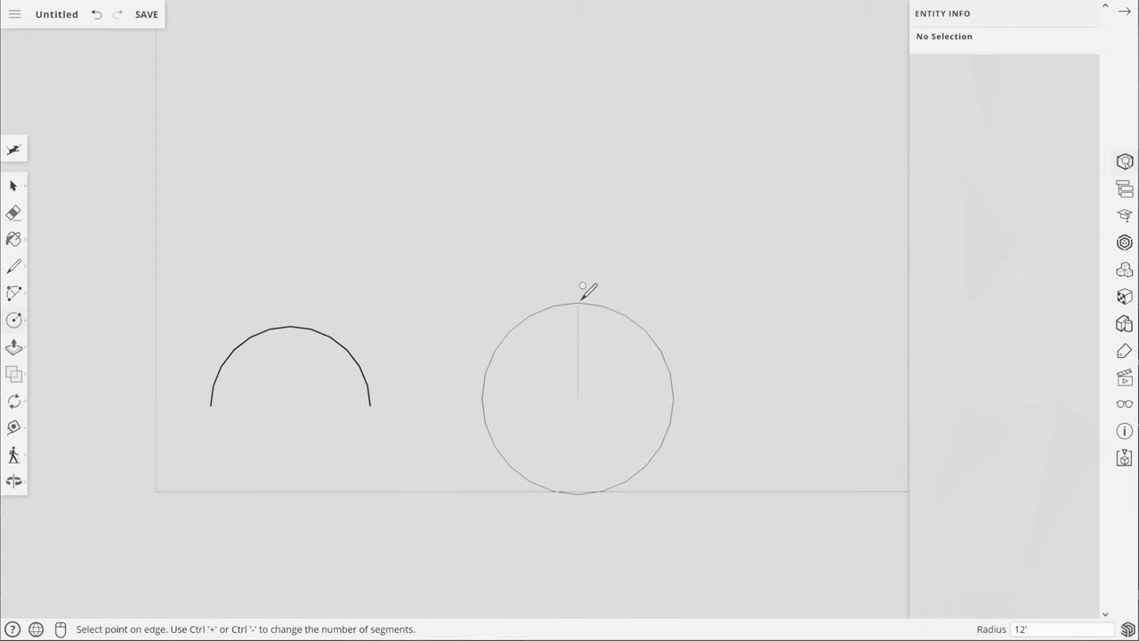
pyautogui.click(582, 304)
# Step: Draw a six-sided polygon of about 16' radius beyond the arc and the circle
pyautogui.click(14, 321)
pyautogui.click(69, 351)
pyautogui.click(413, 171)
pyautogui.click(412, 45)
# Step: Check the curves in Entity Info and set the polygon's segments to 12
pyautogui.press('space')
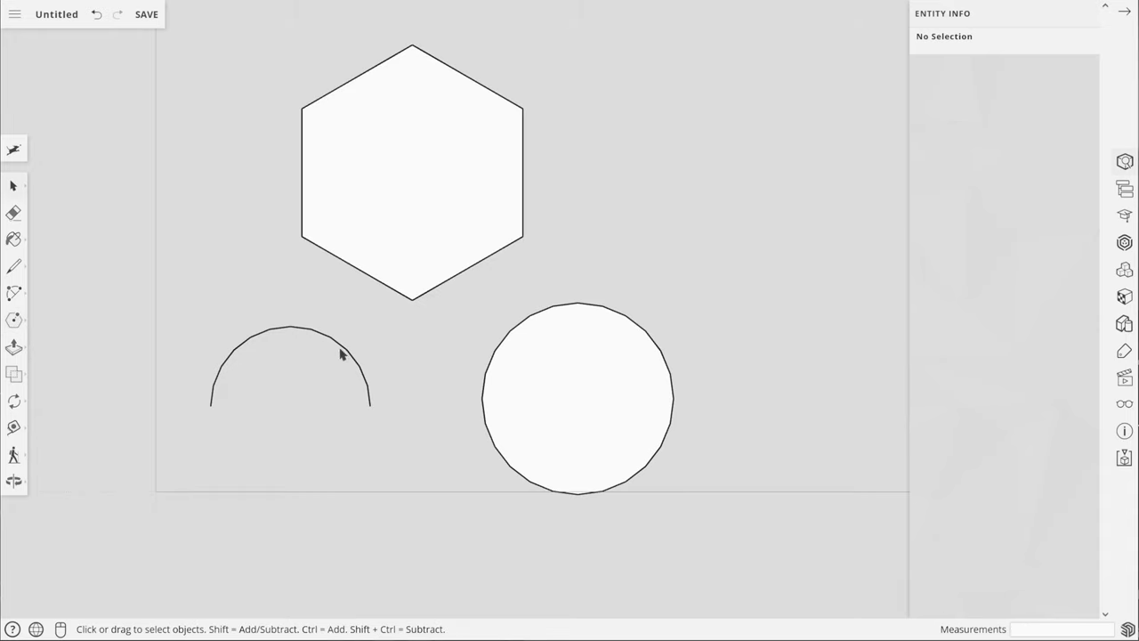
pyautogui.click(347, 354)
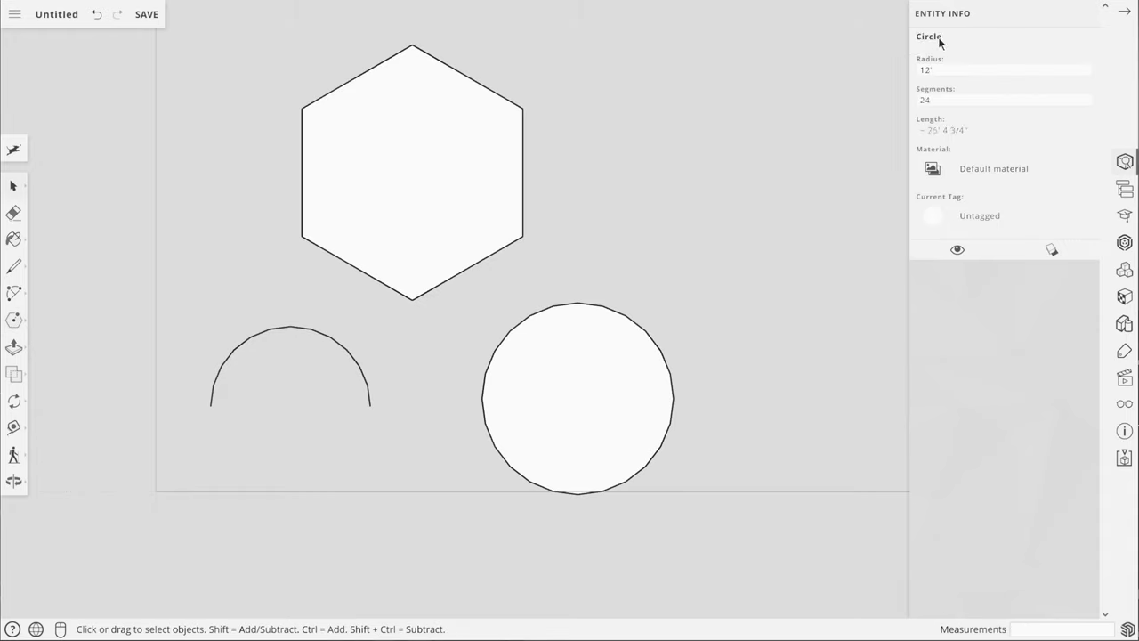
pyautogui.click(495, 98)
pyautogui.click(1003, 99)
pyautogui.write('12')
pyautogui.press('Return')
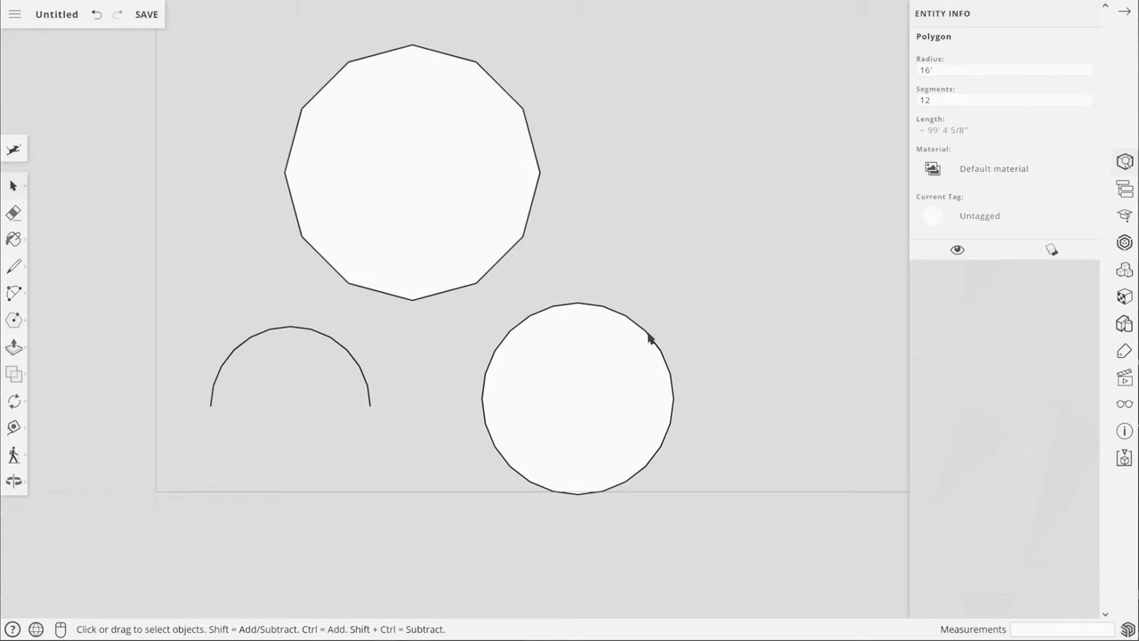
# Step: Set the circle's segments to 6 in Entity Info
pyautogui.click(649, 330)
pyautogui.write('6')
pyautogui.press('Return')
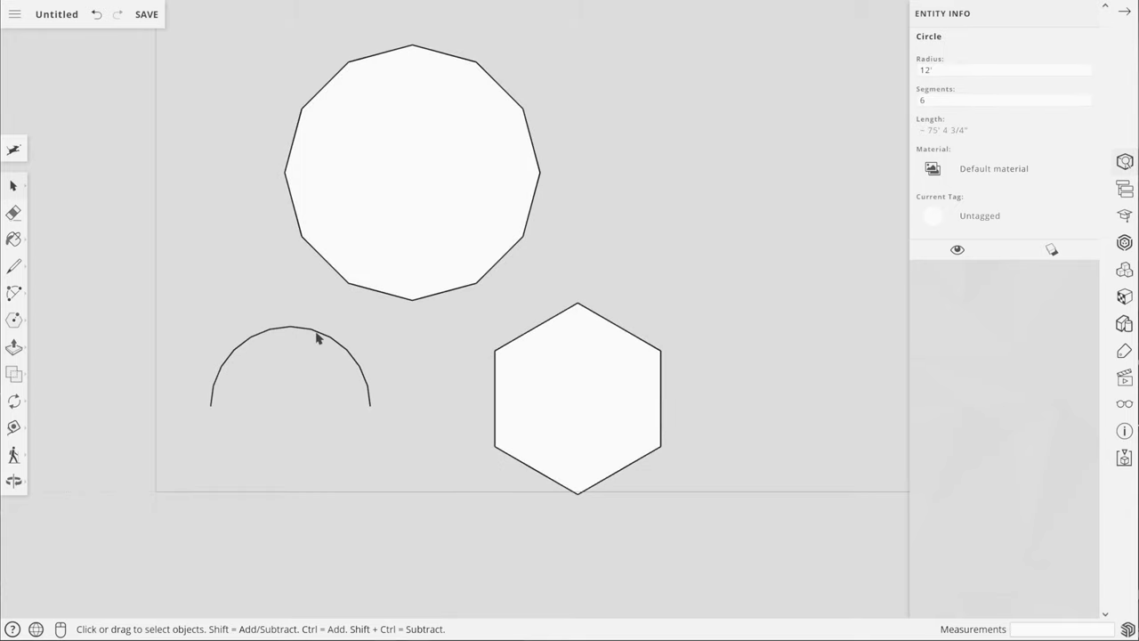
# Step: Set the arc's radius to 5' in Entity Info
pyautogui.click(948, 70)
pyautogui.write('5')
pyautogui.press('Return')
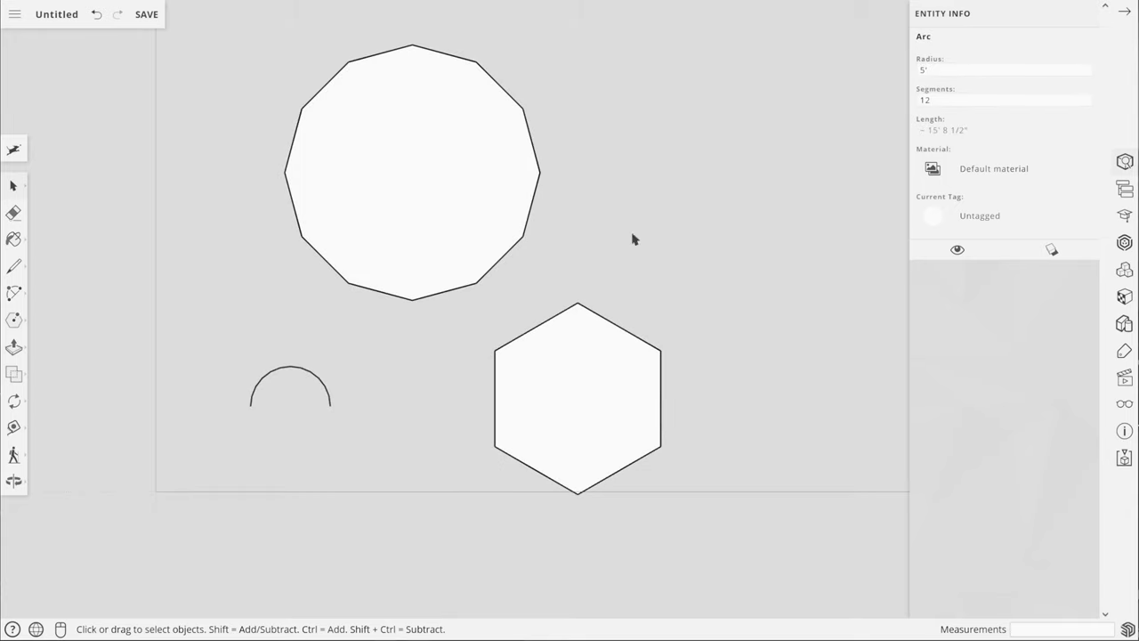
# Step: Explode the arc into separate edges and examine one of its segments
pyautogui.rightClick(301, 372)
pyautogui.click(373, 532)
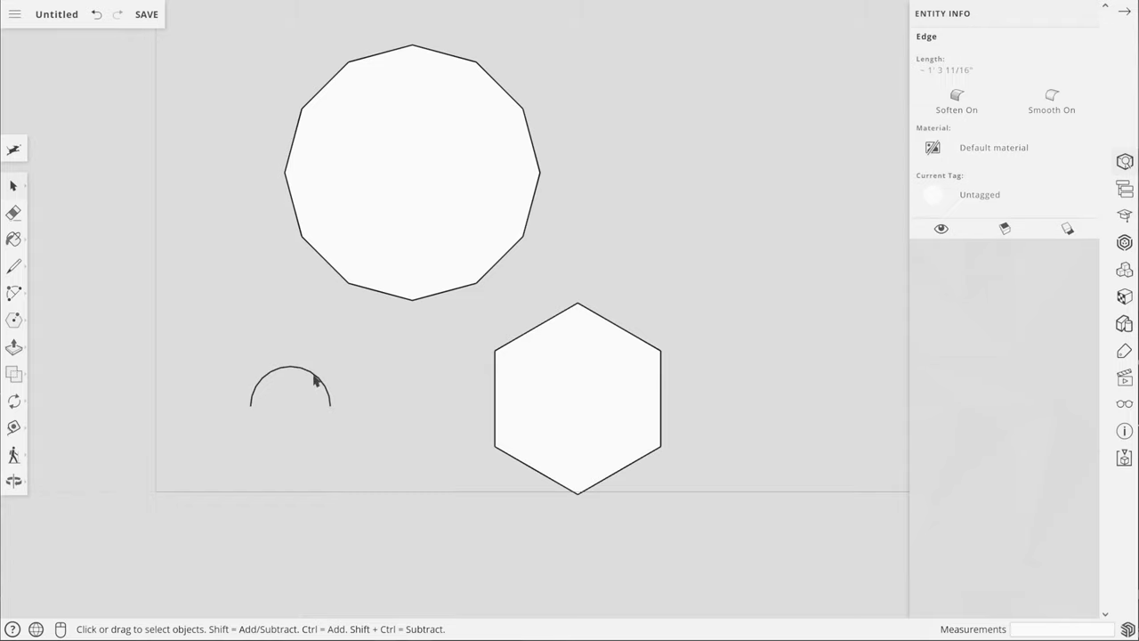
pyautogui.scroll(4, 276, 399)
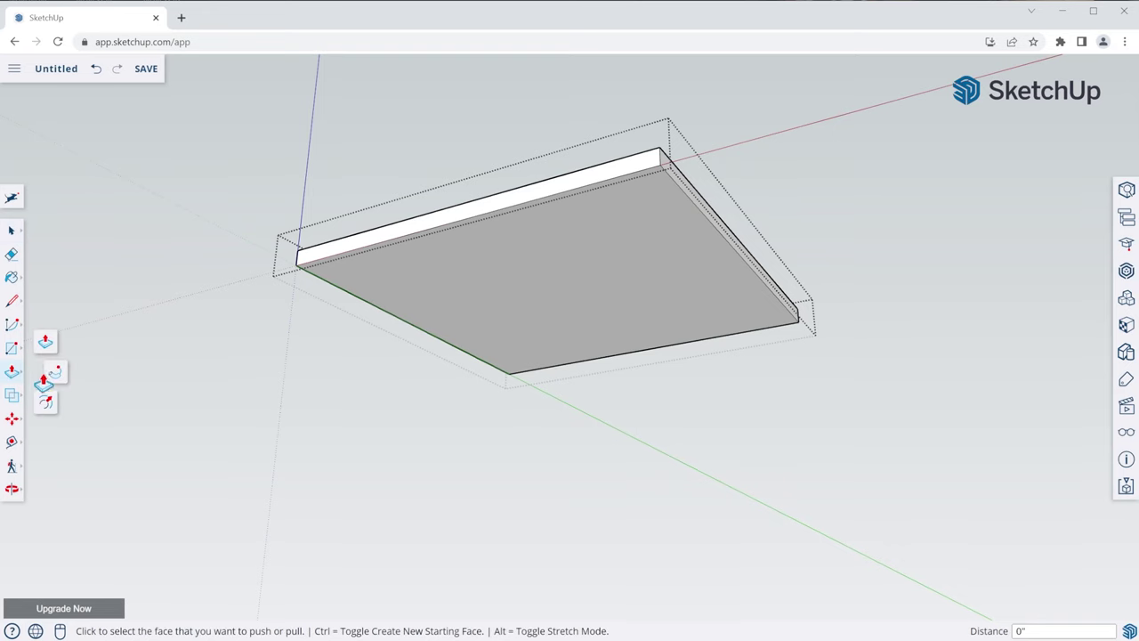
# Step: Offset the outline of the tabletop's underside inward by 2"
pyautogui.click(45, 403)
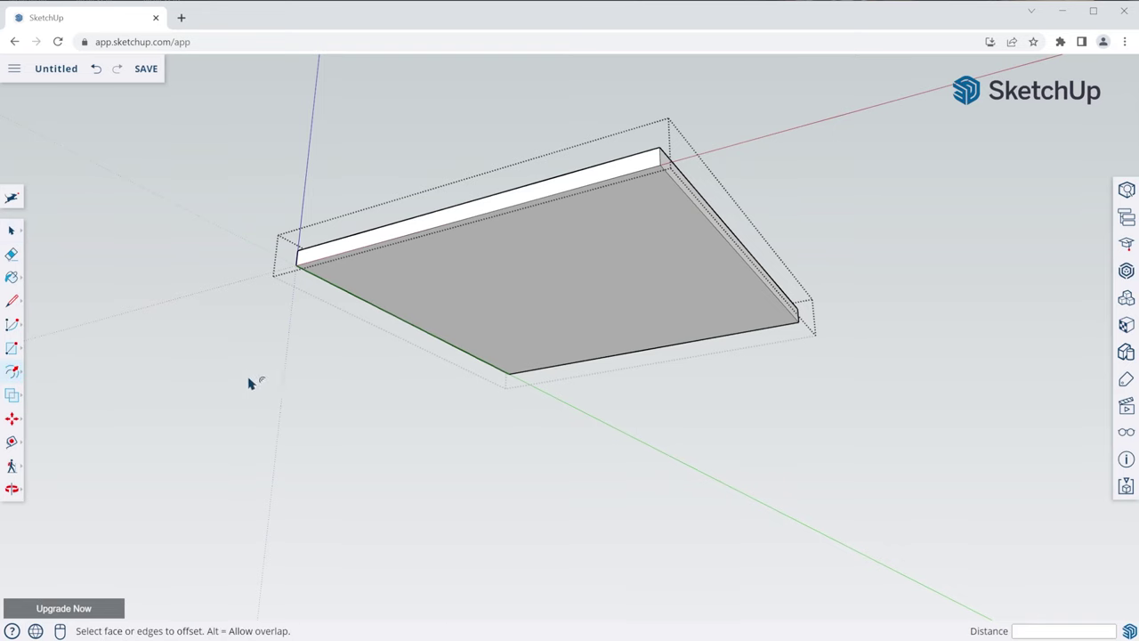
pyautogui.click(400, 307)
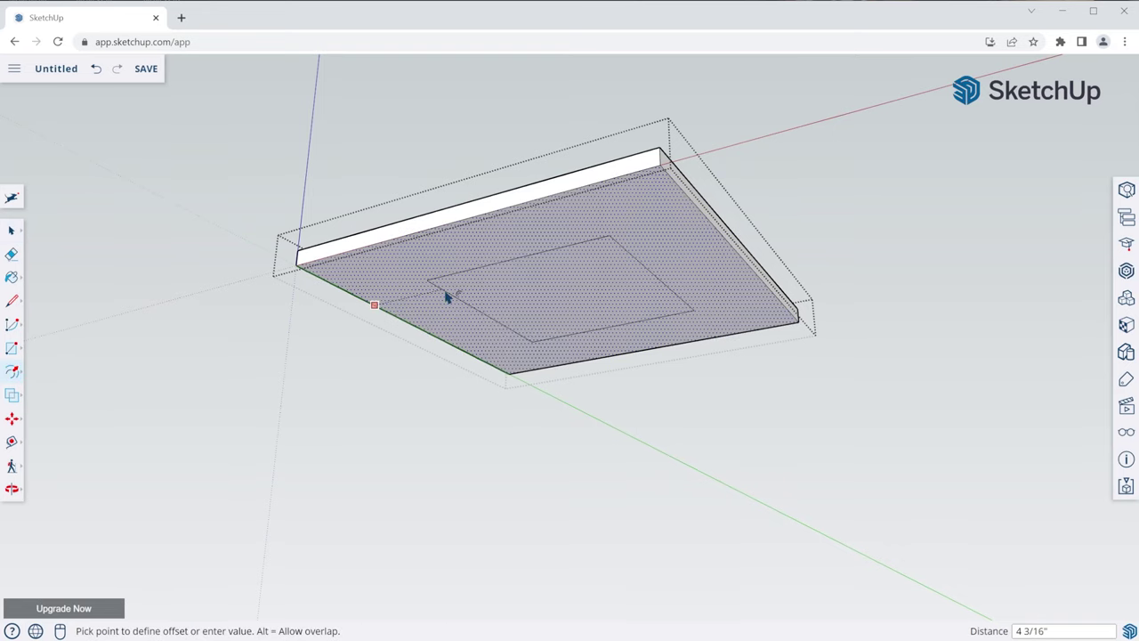
pyautogui.click(448, 299)
pyautogui.write('2"')
pyautogui.press('Return')
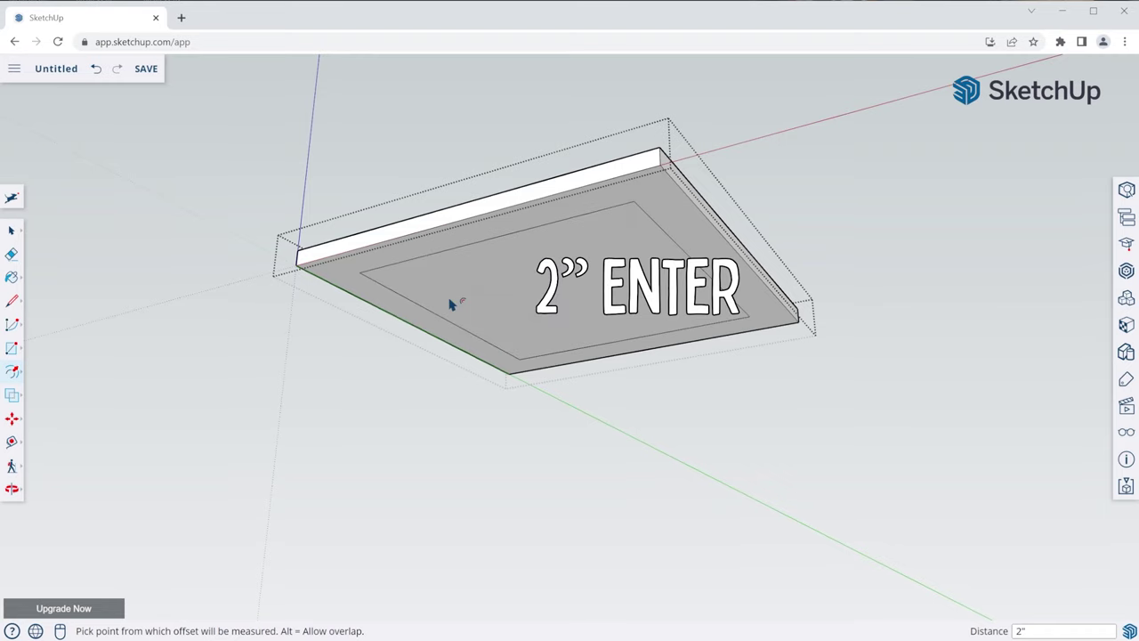
# Step: Move the four outer edges of the tabletop's underside up 1/4" to bevel it, and close the tabletop group
pyautogui.press('space')
pyautogui.scroll(1, 575, 190)
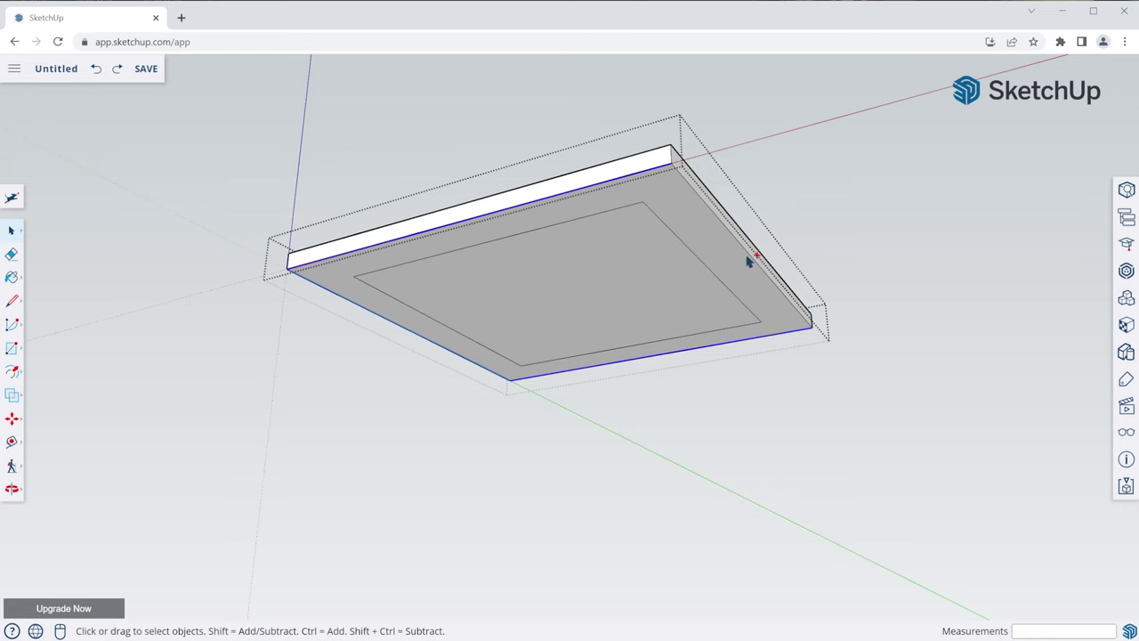
pyautogui.scroll(4, 674, 159)
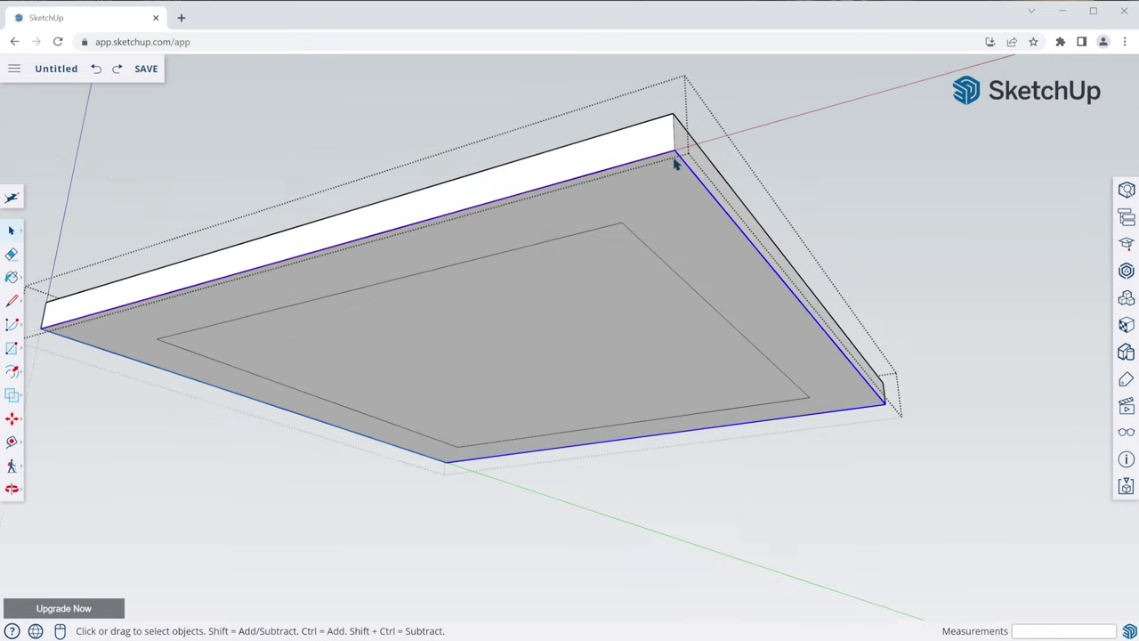
pyautogui.click(12, 420)
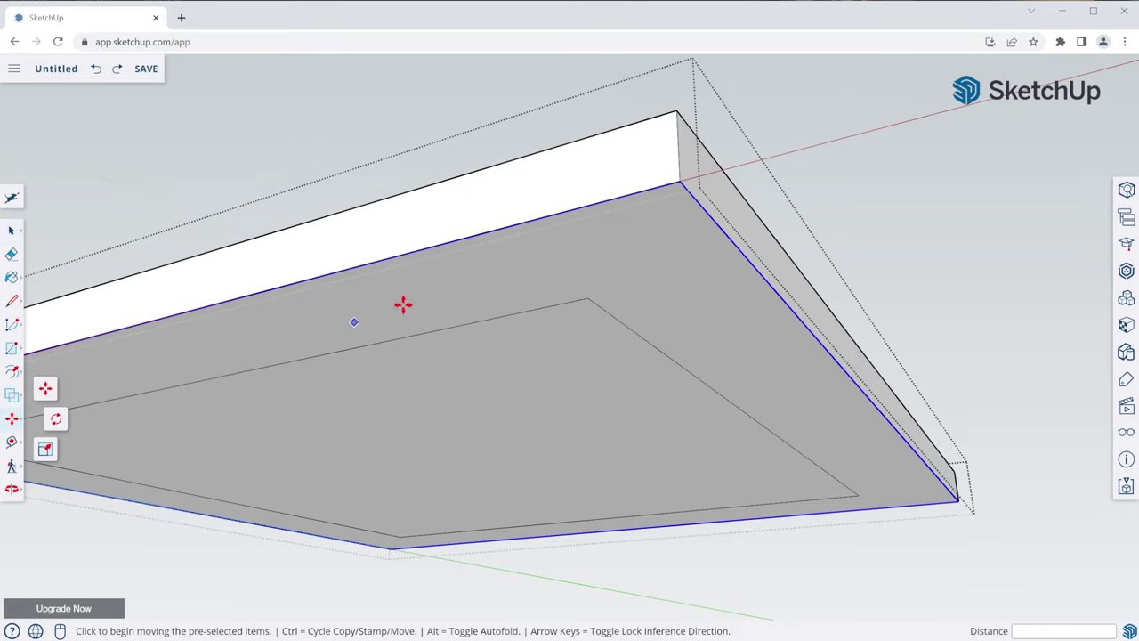
pyautogui.click(681, 179)
pyautogui.click(683, 147)
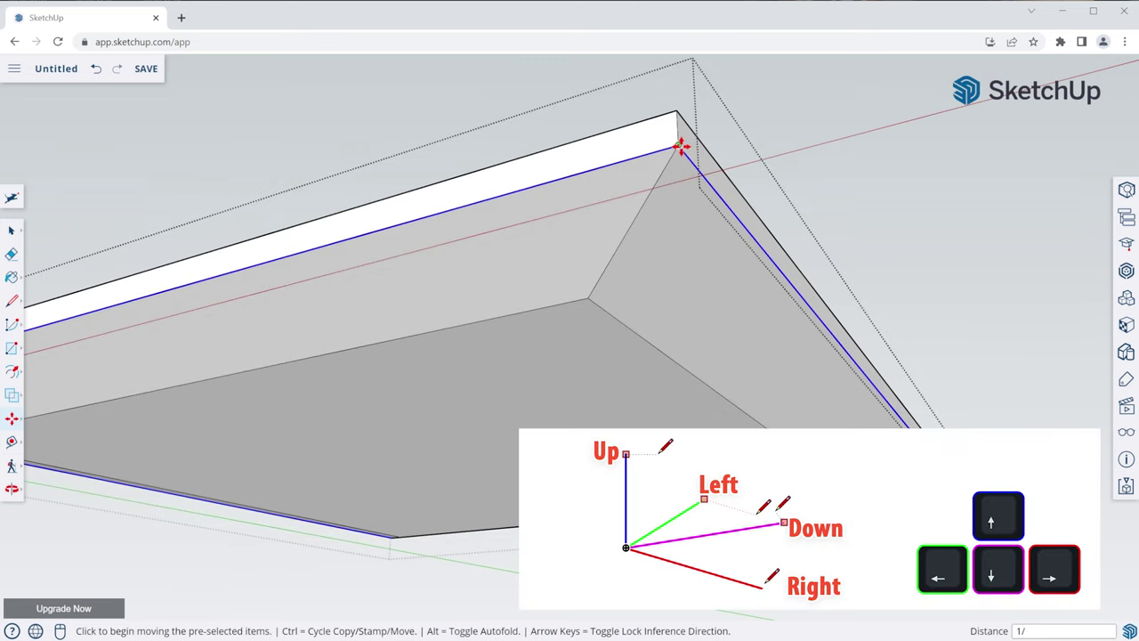
pyautogui.write('1/4"')
pyautogui.press('Return')
pyautogui.scroll(-3, 825, 275)
pyautogui.scroll(-3, 801, 258)
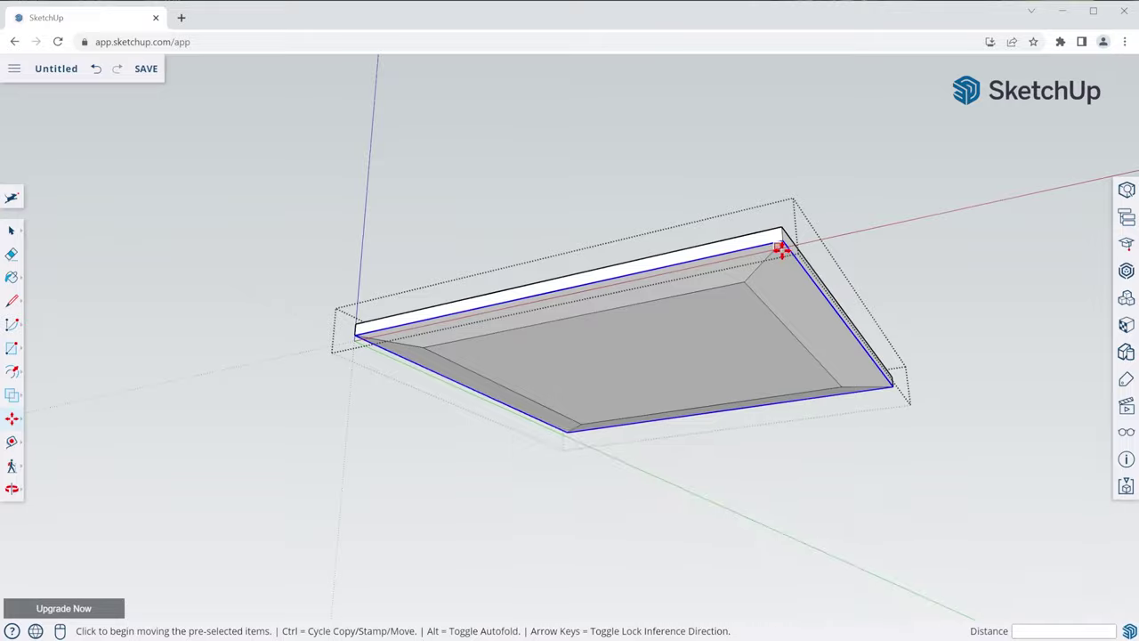
pyautogui.moveTo(783, 246)
pyautogui.mouseDown(button='middle')
pyautogui.moveTo(860, 383)
pyautogui.moveTo(809, 355)
pyautogui.mouseUp(button='middle')
pyautogui.scroll(3, 860, 392)
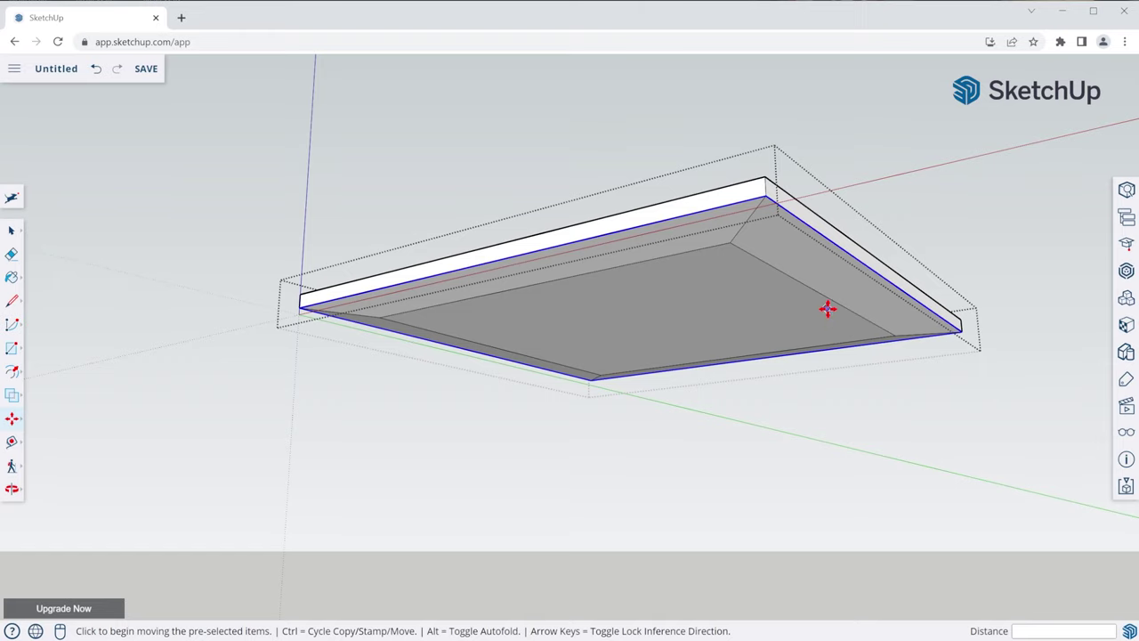
pyautogui.press('space')
pyautogui.click(1012, 199)
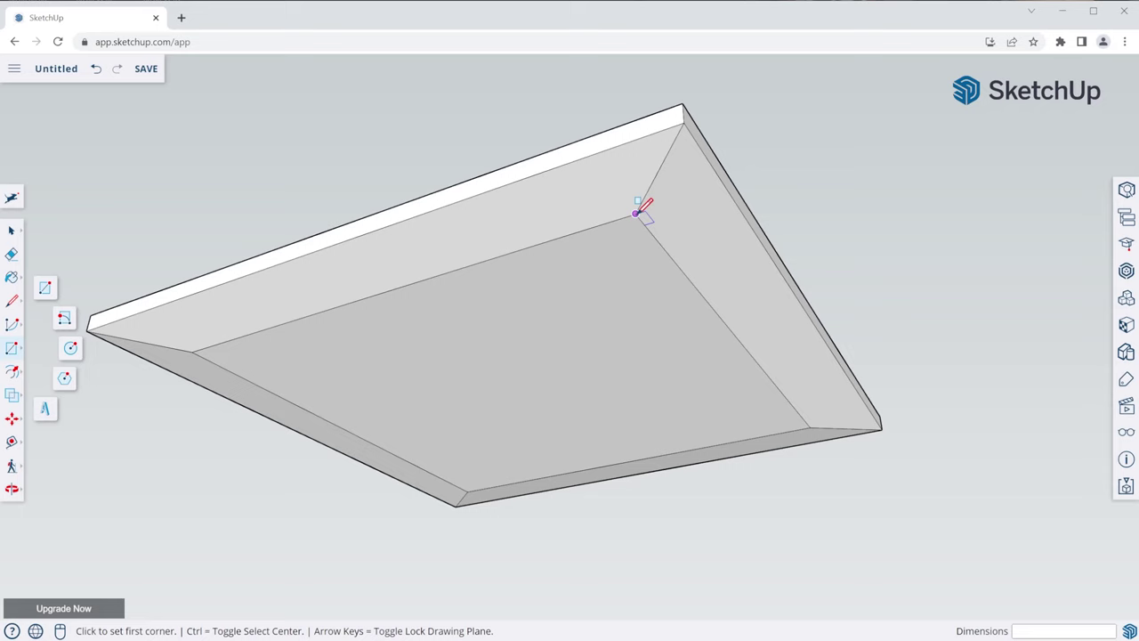
# Step: Draw a 1 1/8" by 1 1/8" square at the inner corner of the tabletop's flat underside
pyautogui.click(634, 214)
pyautogui.click(575, 285)
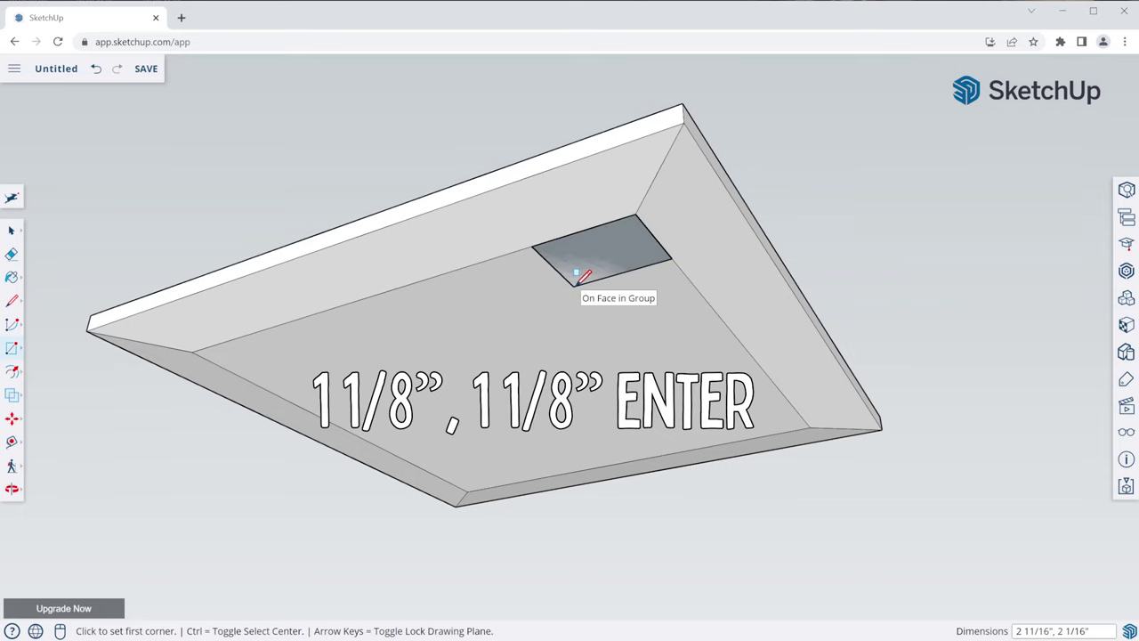
pyautogui.write('1 1/8",1 1/8"')
pyautogui.press('Return')
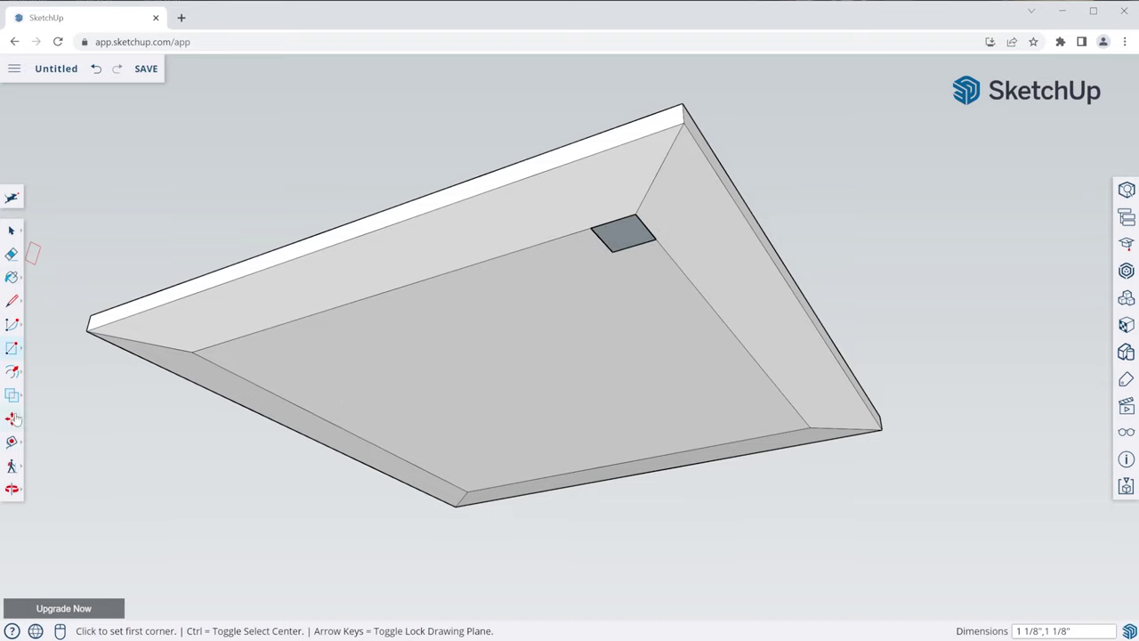
# Step: Push/Pull the square under the tabletop down to ground level to form a leg
pyautogui.click(12, 374)
pyautogui.click(51, 333)
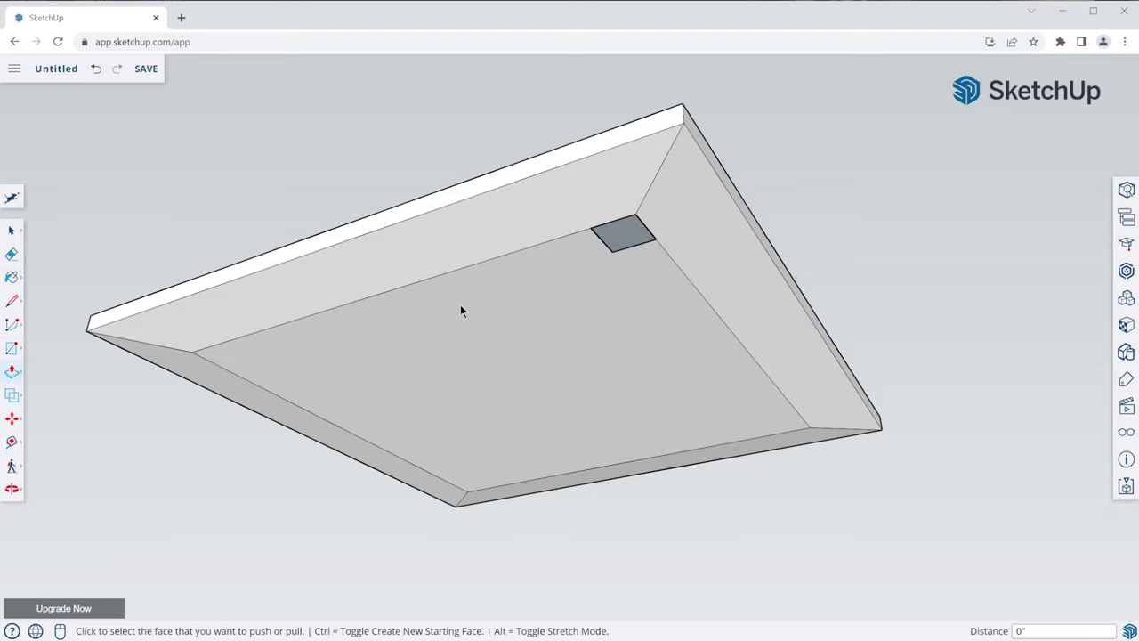
pyautogui.moveTo(626, 249); pyautogui.dragTo(653, 279, button='middle')
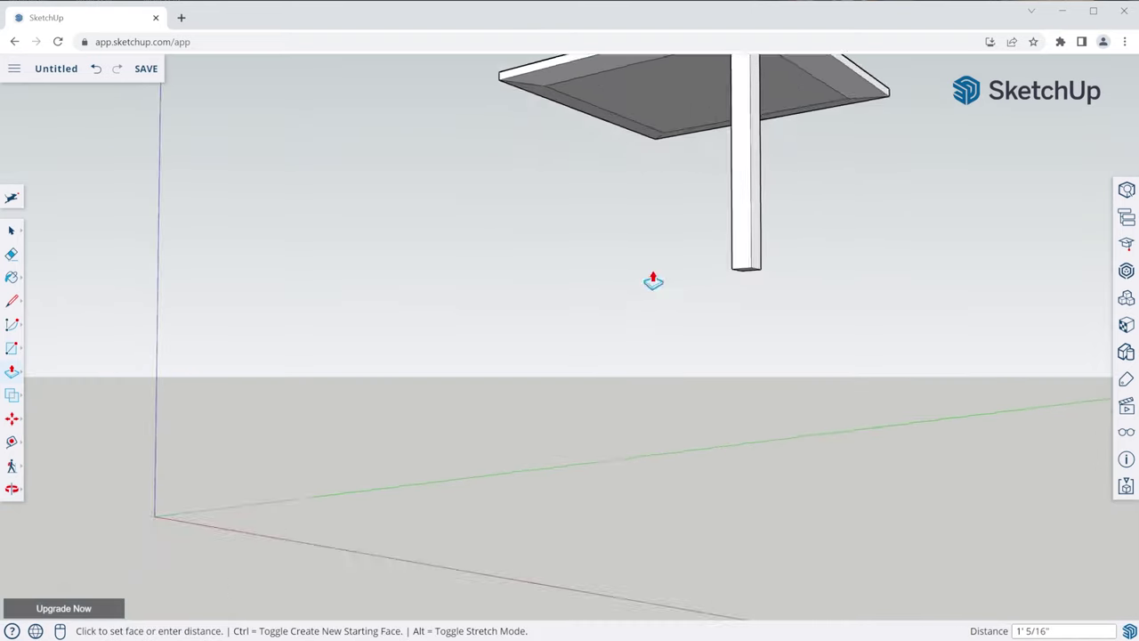
pyautogui.click(236, 483)
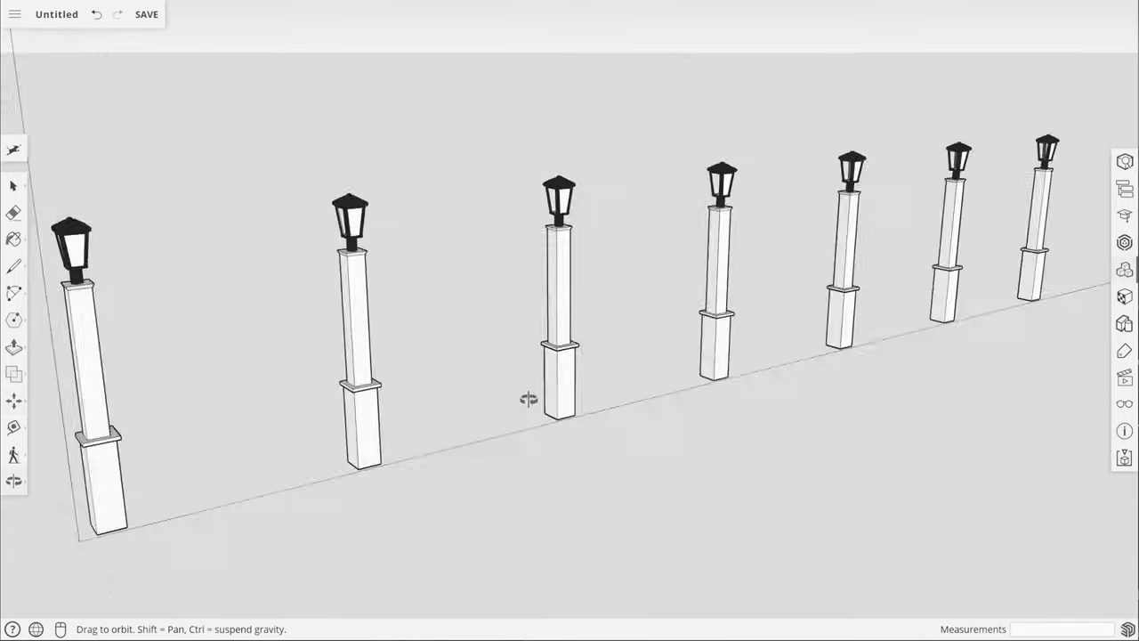
# Step: Open the nearest lamp-post component, raise its lantern and the top of its post, and close the component
pyautogui.moveTo(526, 399); pyautogui.dragTo(336, 341)
pyautogui.press('space')
pyautogui.click(334, 341)
pyautogui.moveTo(682, 338); pyautogui.dragTo(340, 211, button='middle')
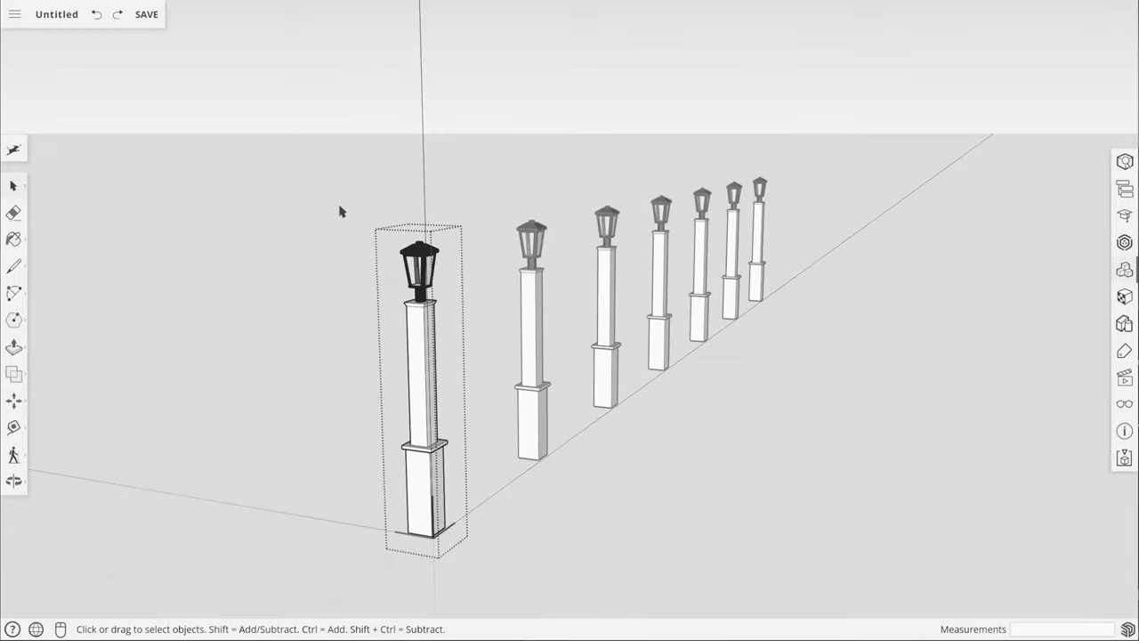
pyautogui.press('m')
pyautogui.click(490, 322)
pyautogui.click(499, 240)
pyautogui.press('space')
pyautogui.click(725, 352)
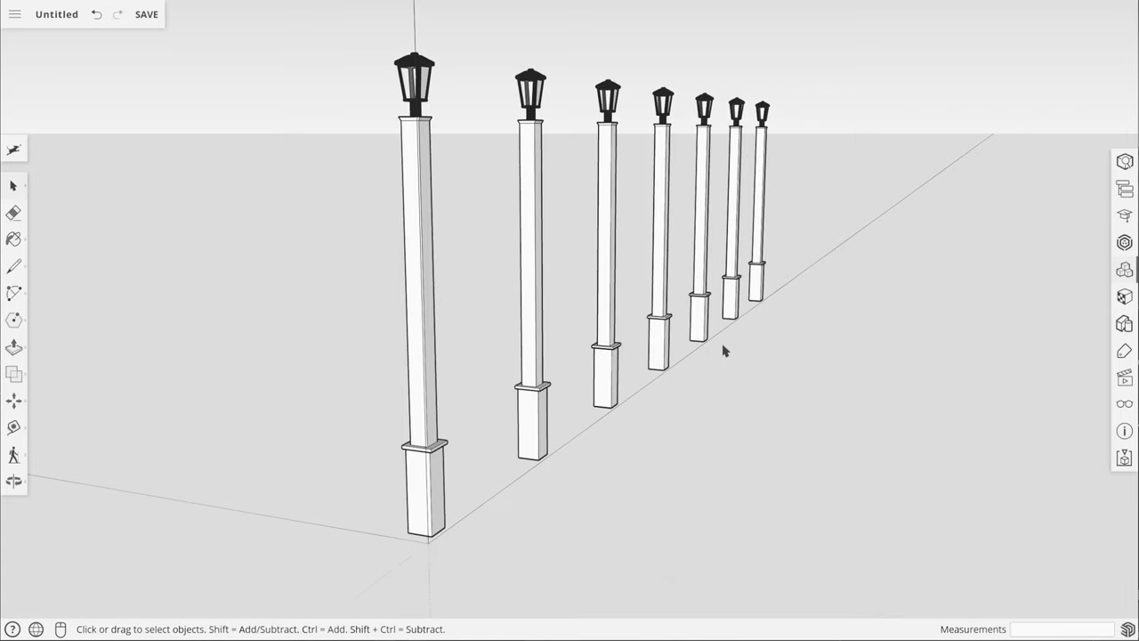
pyautogui.moveTo(724, 352); pyautogui.dragTo(695, 364, button='middle')
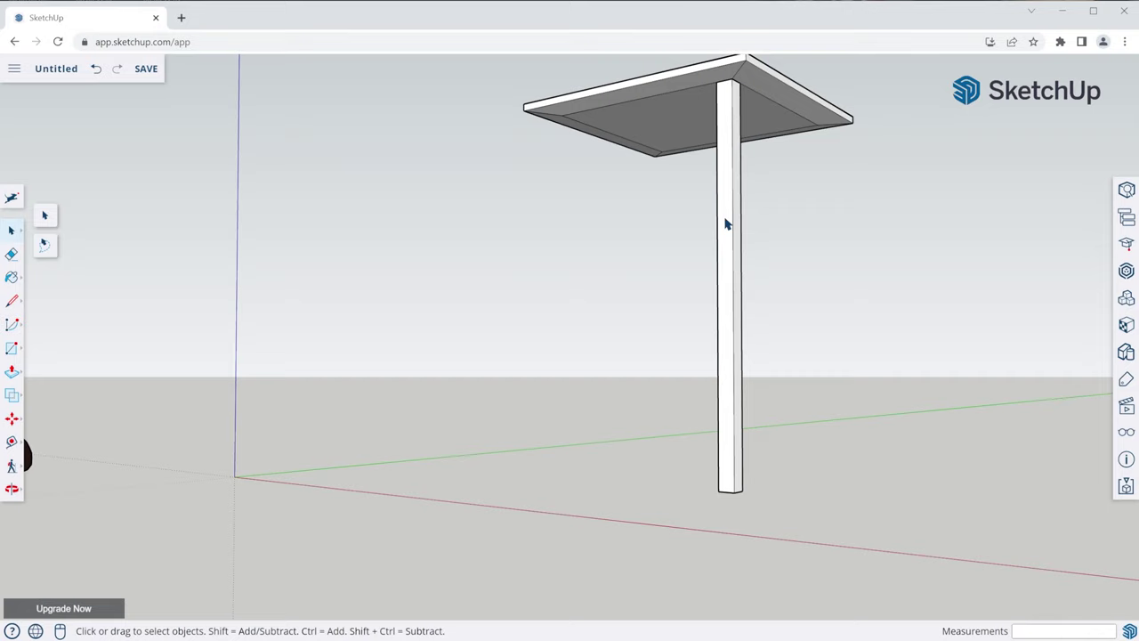
# Step: Select the whole leg and make it a component named "Table Leg"
pyautogui.click(726, 225)
pyautogui.rightClick(726, 224)
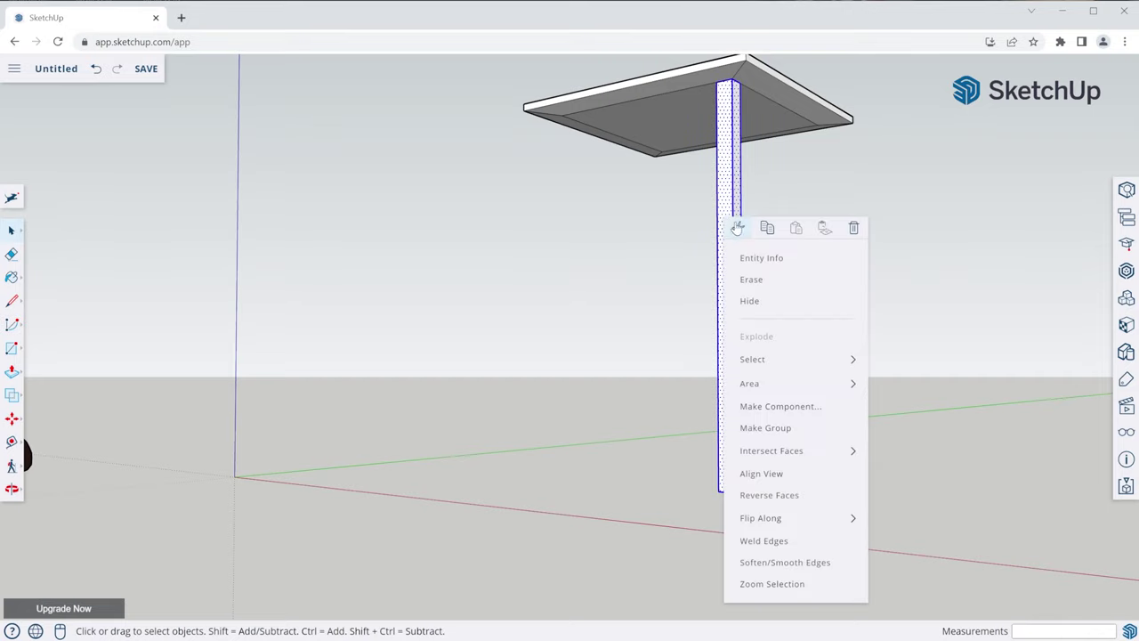
pyautogui.click(780, 405)
pyautogui.write('Table Leg')
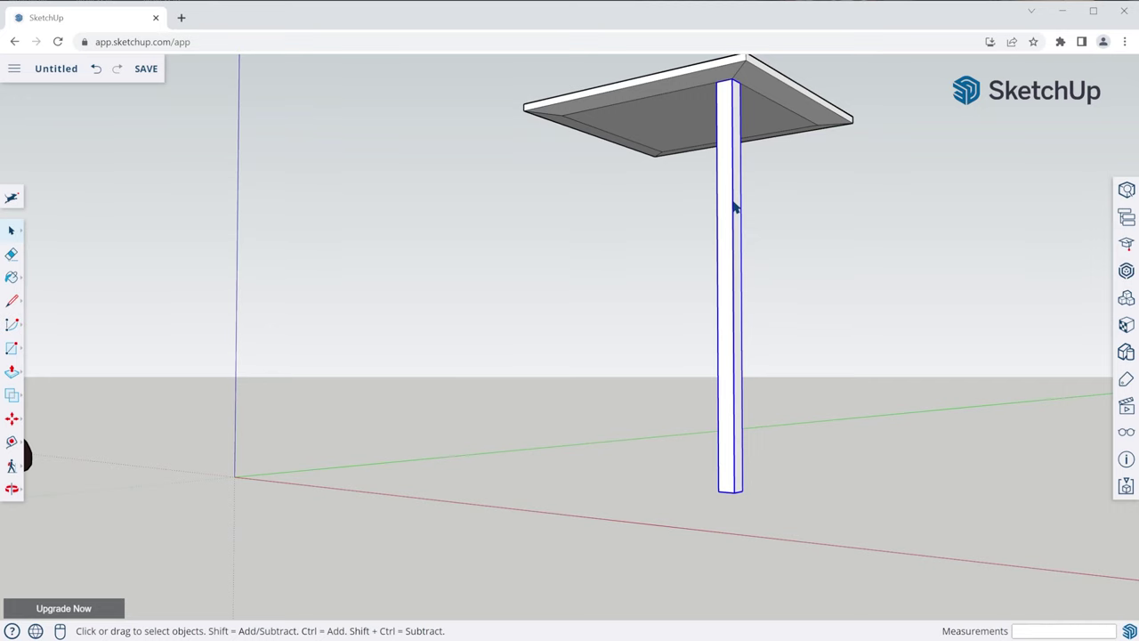
# Step: Search the commands for "hide" while editing the leg component and assign X as the shortcut for hiding the rest of the model
pyautogui.doubleClick(734, 207)
pyautogui.press('o')
pyautogui.moveTo(730, 183); pyautogui.dragTo(1002, 264)
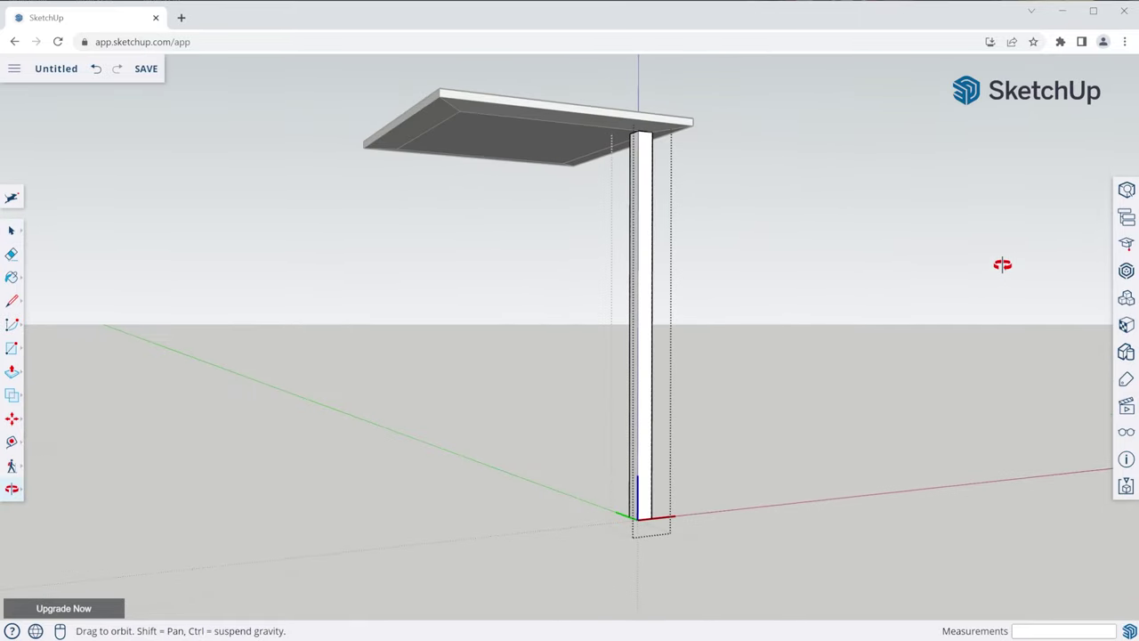
pyautogui.press('space')
pyautogui.hotkey('shift', 's')
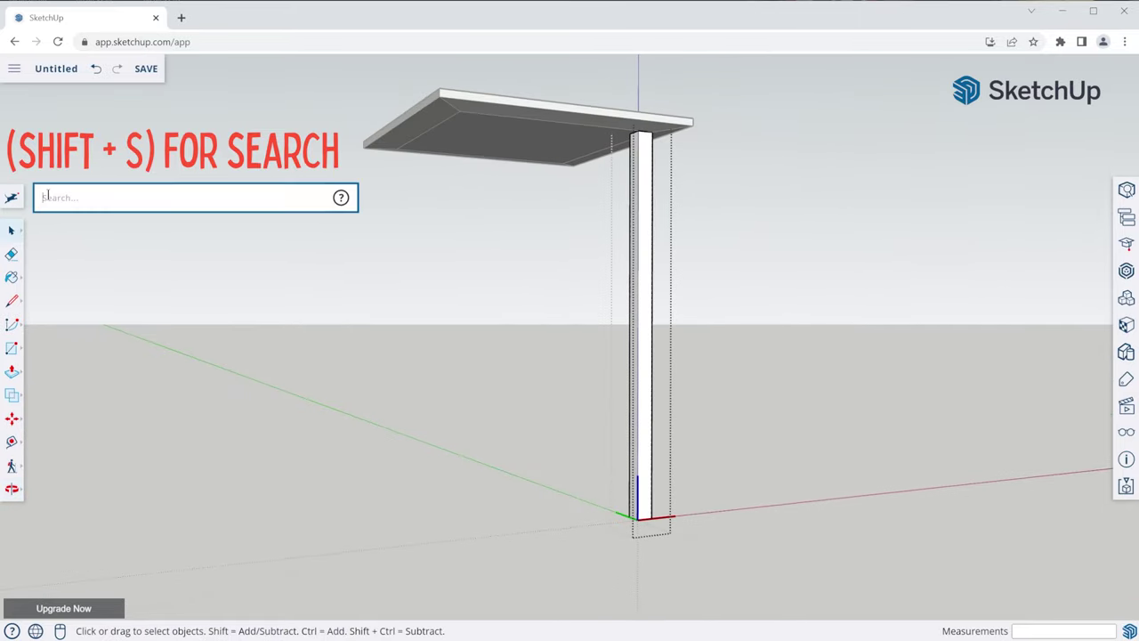
pyautogui.write('hide')
pyautogui.click(298, 336)
pyautogui.click(333, 336)
pyautogui.write('x')
pyautogui.click(520, 356)
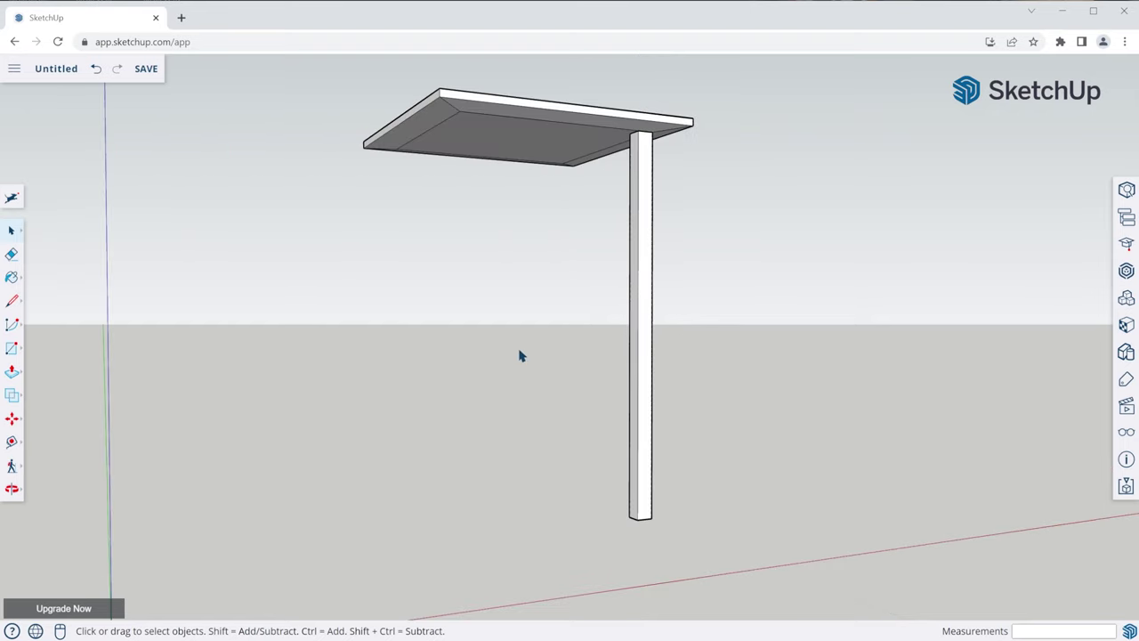
# Step: Isolate the table leg for editing by hiding the rest of the model, and place a guide 6" below its top edge
pyautogui.doubleClick(654, 300)
pyautogui.press('x')
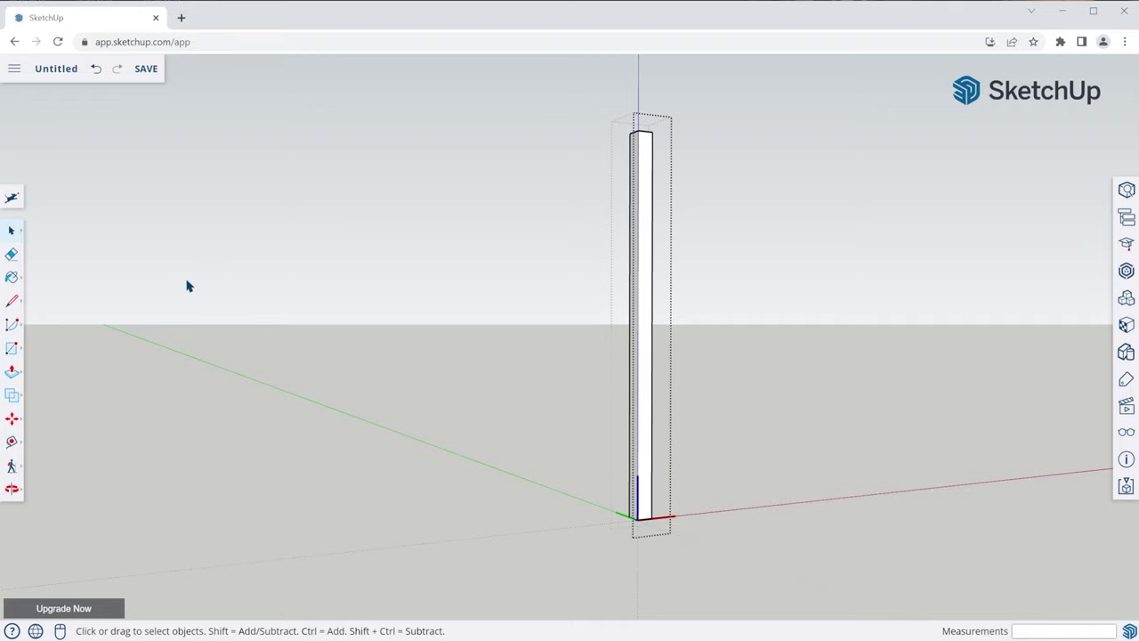
pyautogui.click(11, 443)
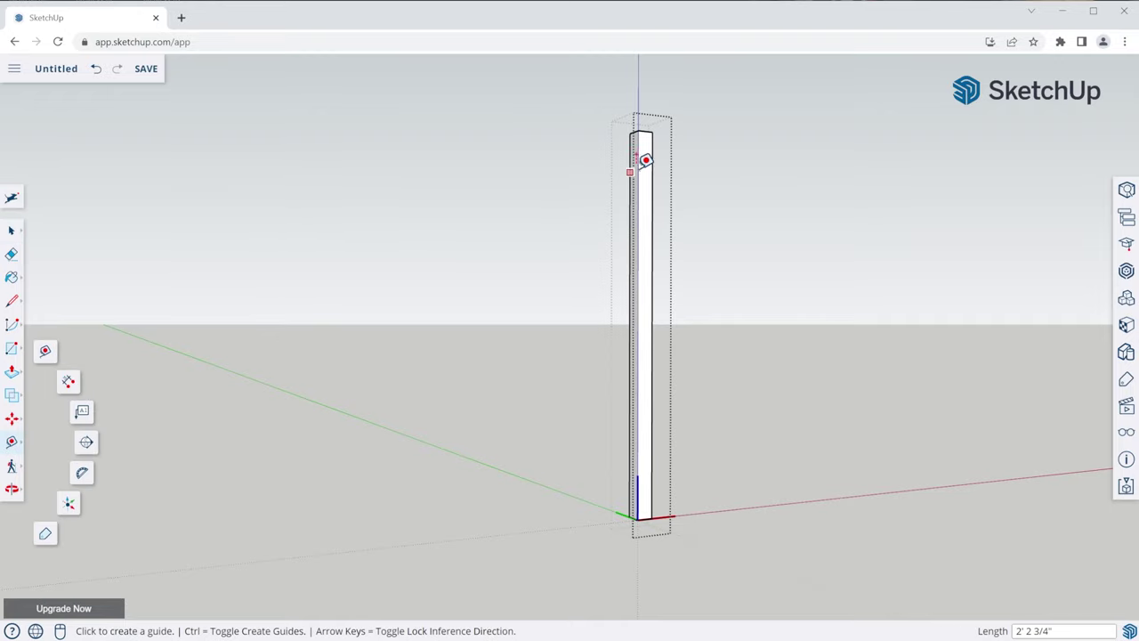
pyautogui.scroll(5, 643, 155)
pyautogui.moveTo(633, 135); pyautogui.dragTo(790, 94, button='middle')
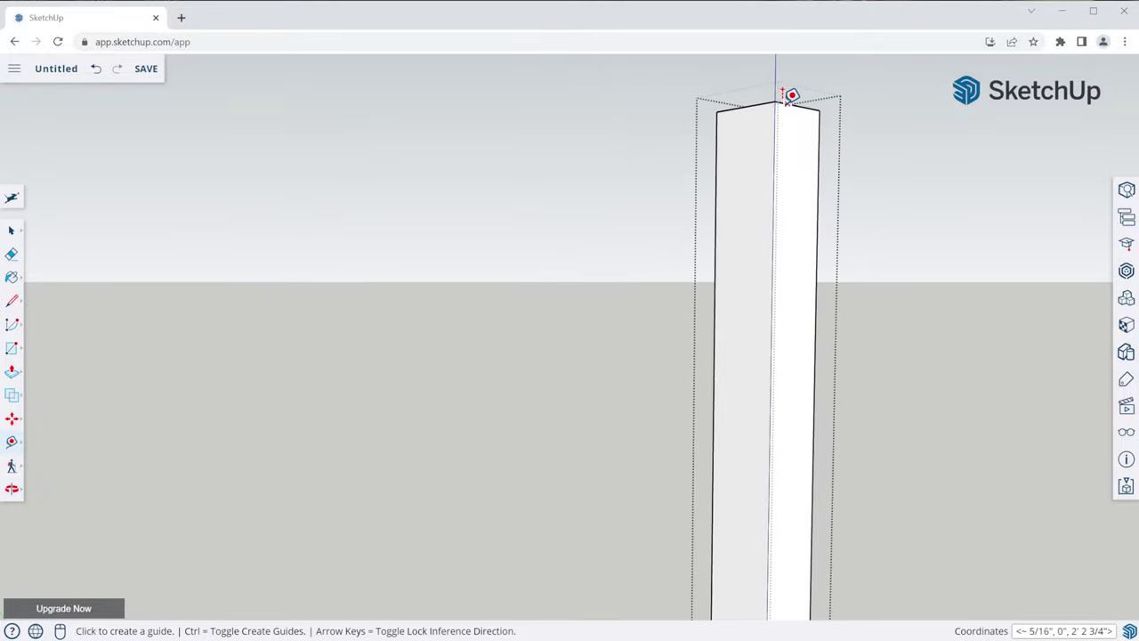
pyautogui.click(757, 105)
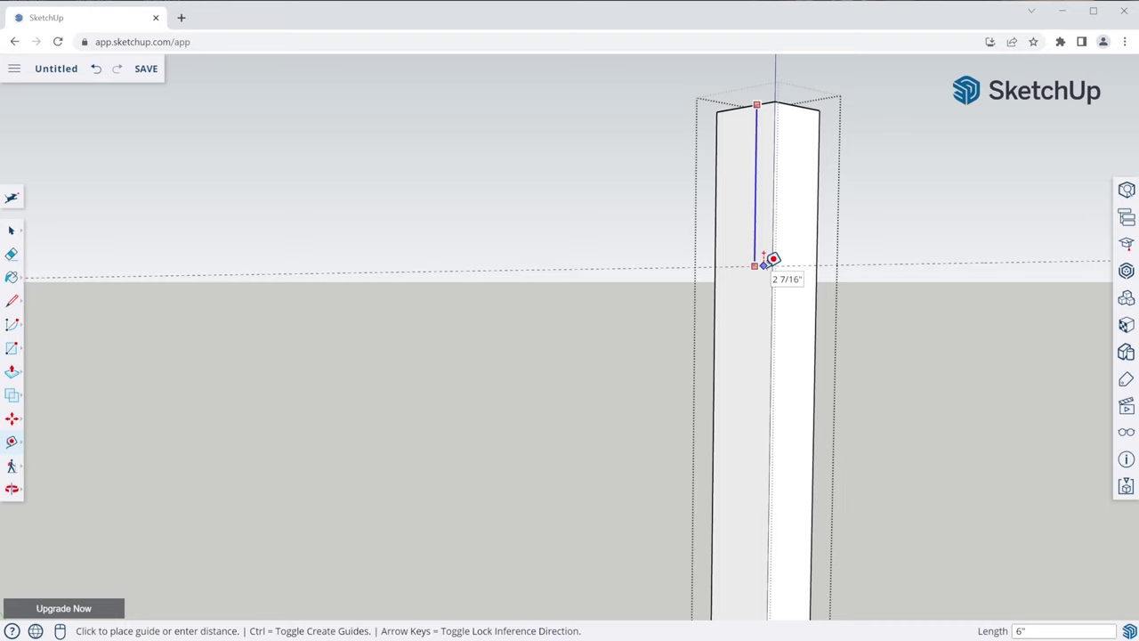
pyautogui.write('6"')
pyautogui.press('Return')
pyautogui.scroll(-2, 694, 169)
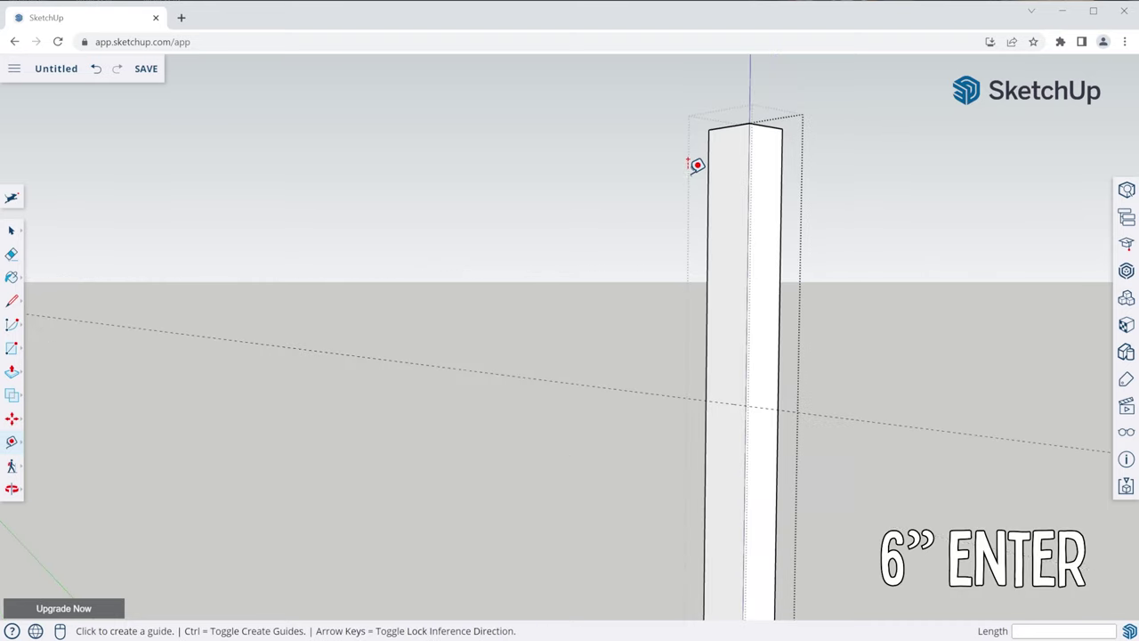
# Step: Draw lines across two adjacent faces of the leg at the height of the guide
pyautogui.click(12, 301)
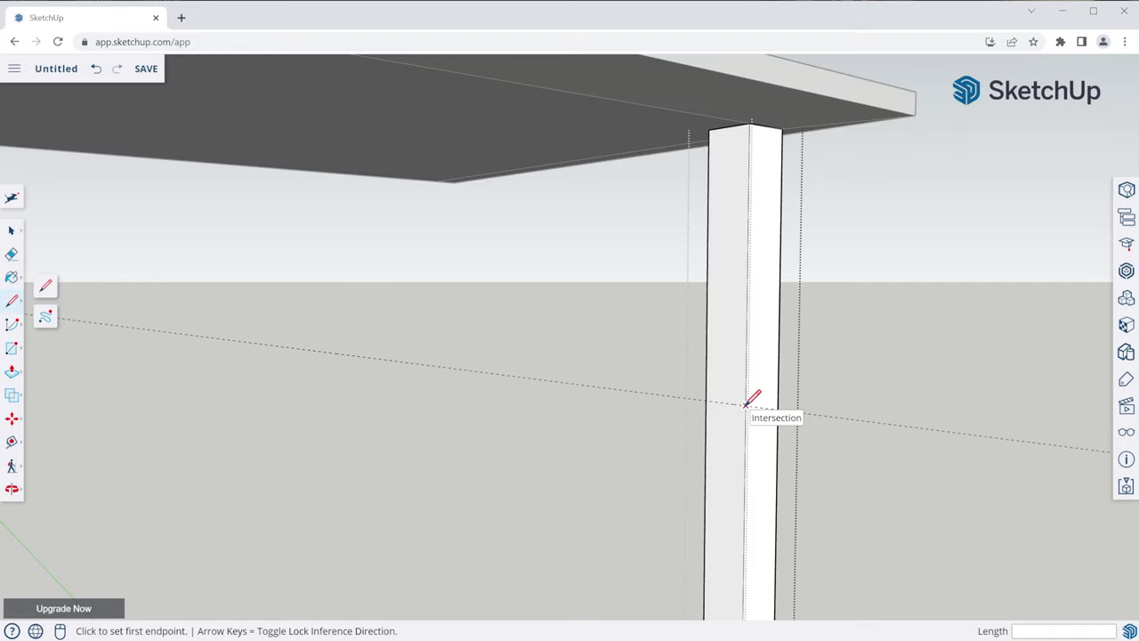
pyautogui.click(746, 403)
pyautogui.click(709, 374)
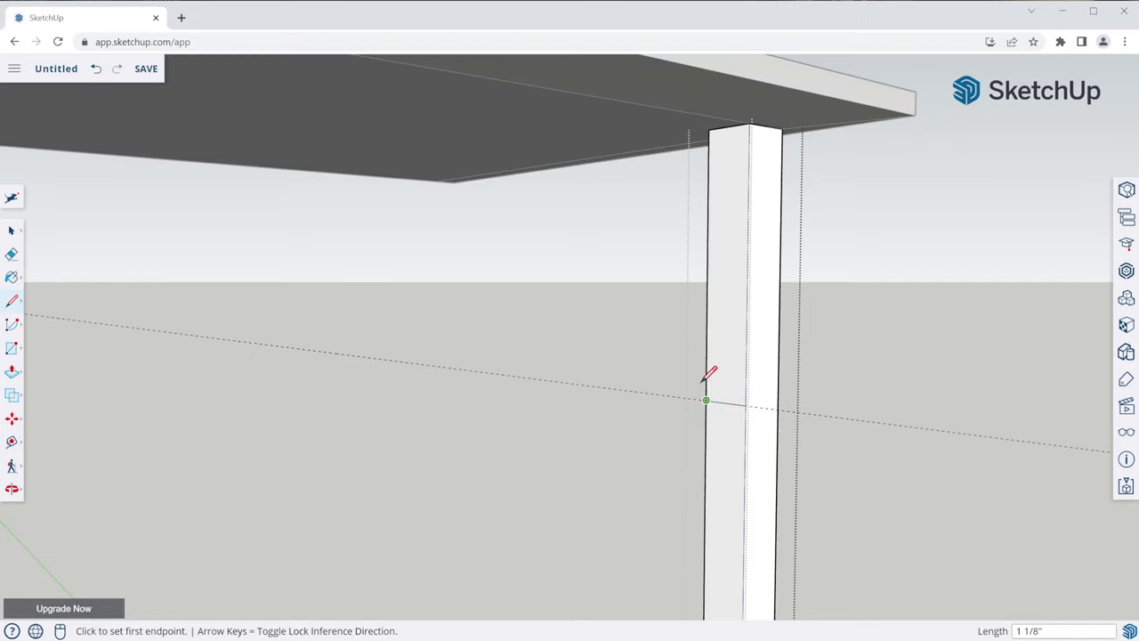
pyautogui.moveTo(709, 374); pyautogui.dragTo(966, 386, button='middle')
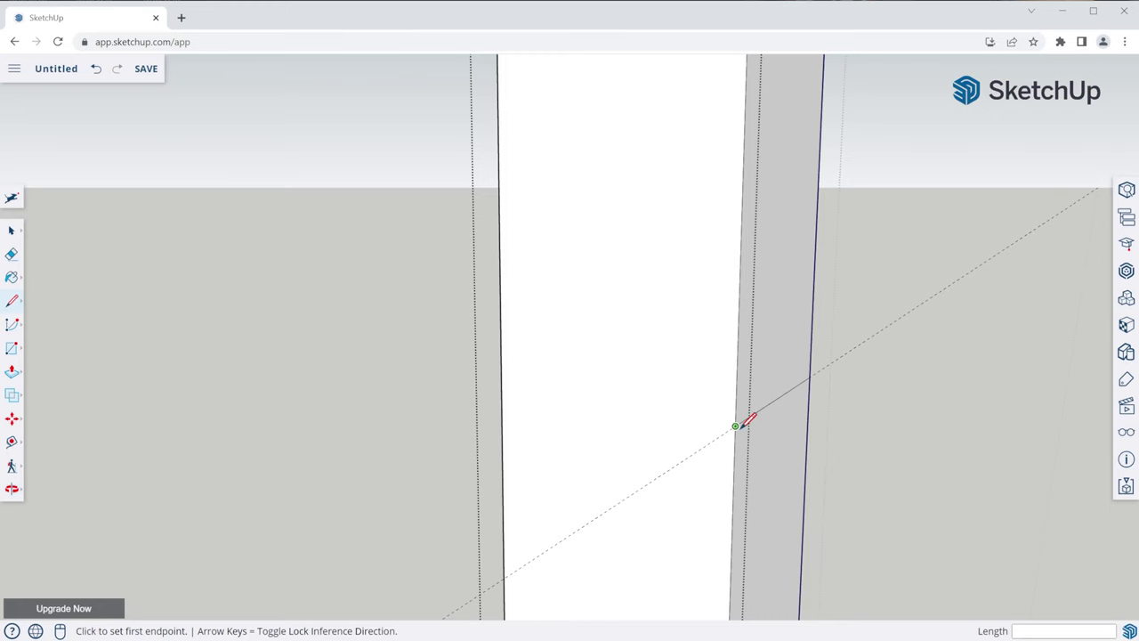
pyautogui.click(735, 426)
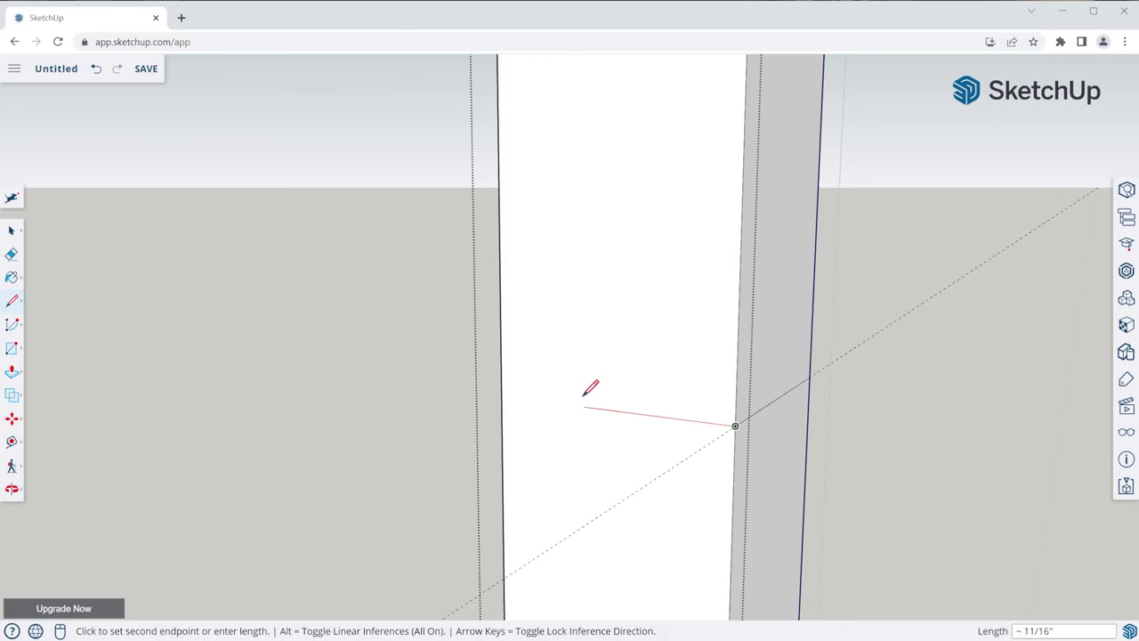
pyautogui.click(501, 395)
# Step: Scale the leg's bottom face to .5 along the red axis, narrowing it from the inner side
pyautogui.press('space')
pyautogui.scroll(-5, 538, 334)
pyautogui.moveTo(602, 501); pyautogui.dragTo(608, 457, button='middle')
pyautogui.scroll(2, 607, 457)
pyautogui.click(595, 453)
pyautogui.press('s')
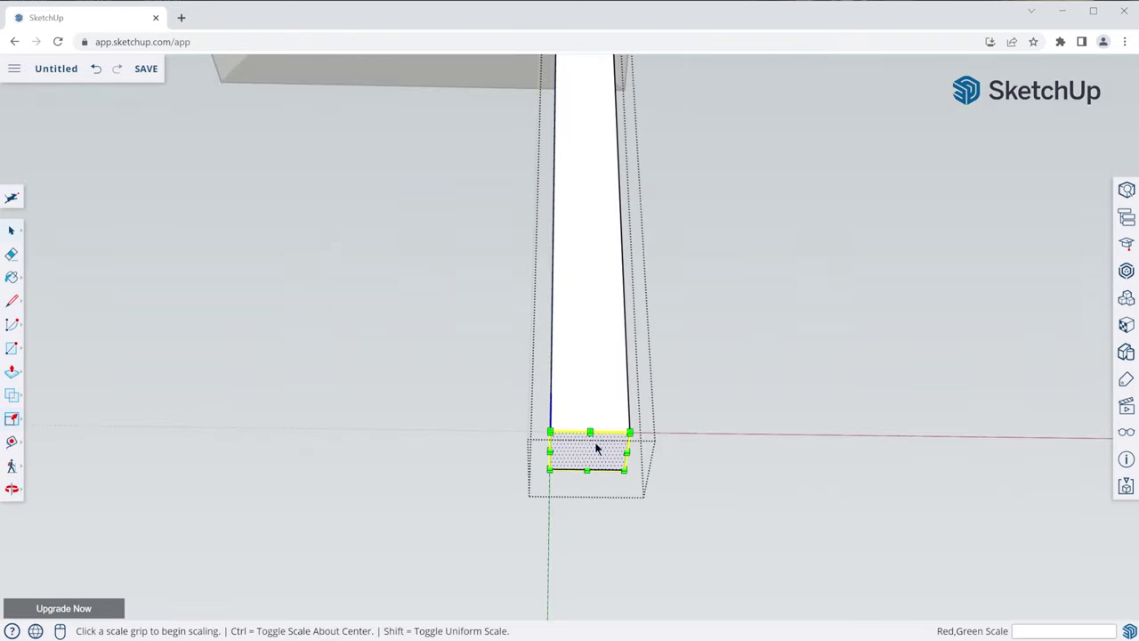
pyautogui.click(549, 451)
pyautogui.click(568, 456)
pyautogui.press('Return')
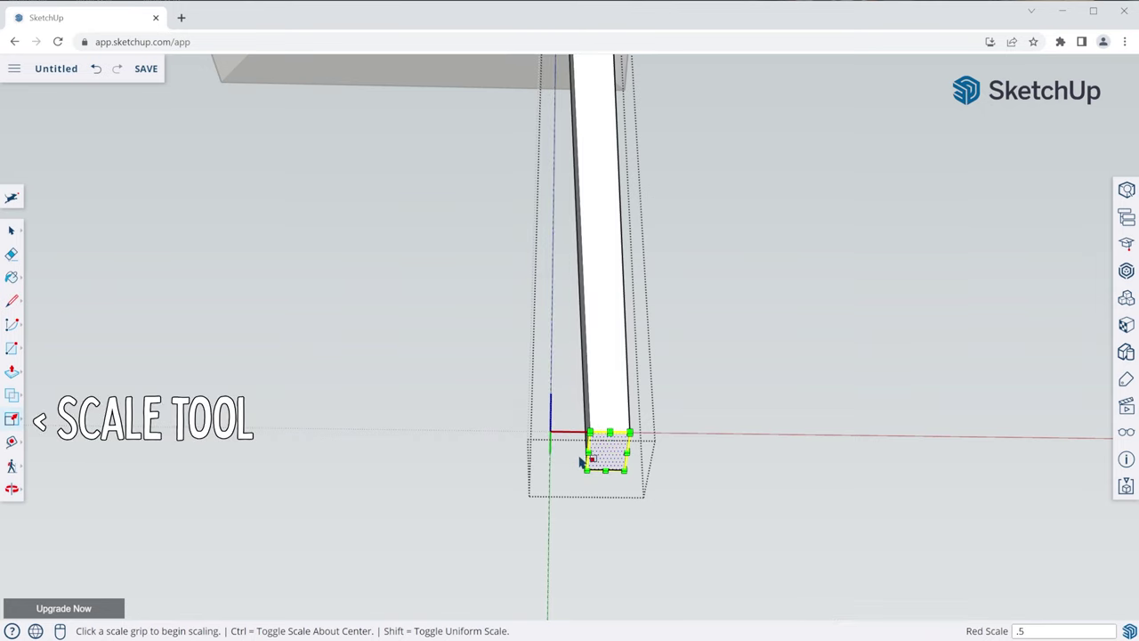
# Step: Scale the leg's bottom face to .5 along the green axis
pyautogui.scroll(2, 606, 461)
pyautogui.click(649, 487)
pyautogui.click(654, 459)
pyautogui.write('.5')
pyautogui.press('Return')
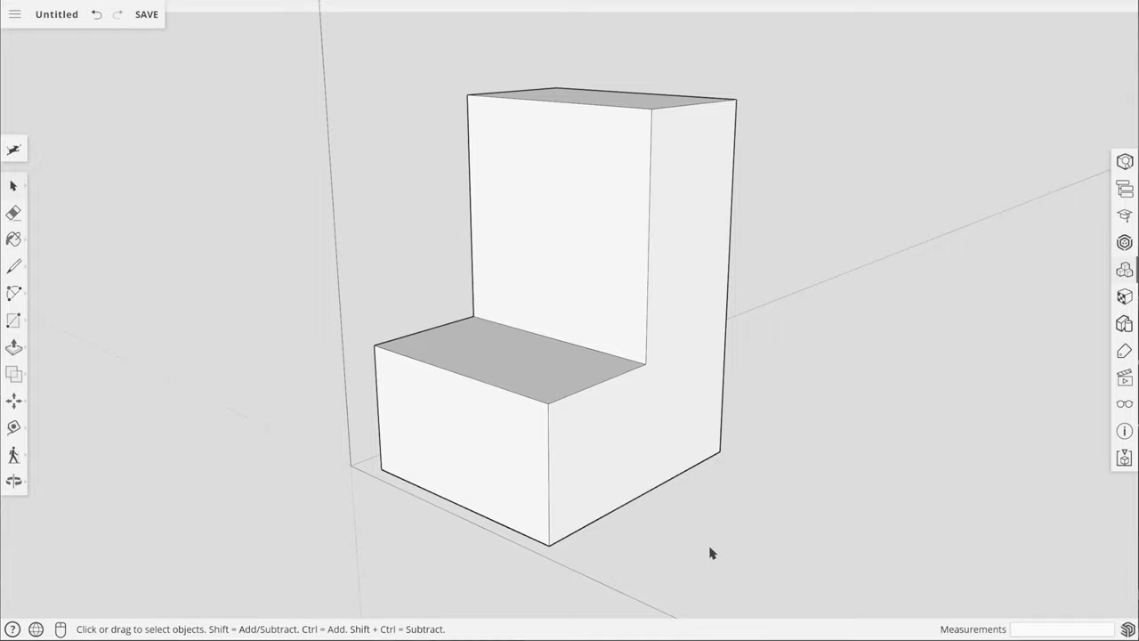
# Step: Try scaling the lower step's top face along the blue axis to a dimension of 3'
pyautogui.moveTo(709, 549); pyautogui.dragTo(542, 466, button='middle')
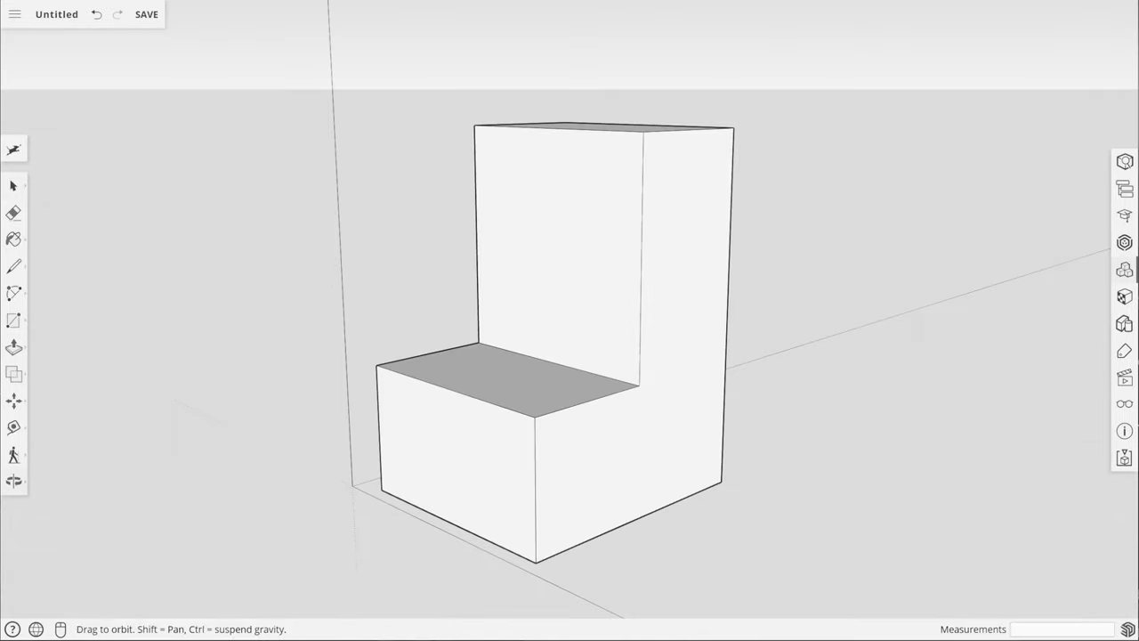
pyautogui.press('space')
pyautogui.click(536, 389)
pyautogui.press('s')
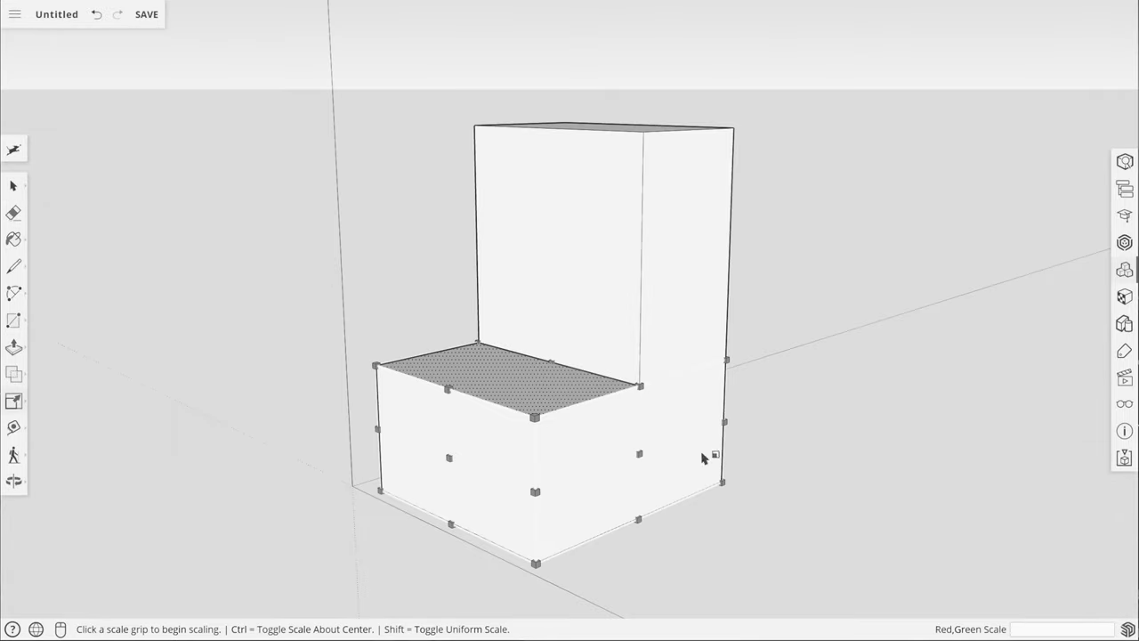
pyautogui.click(571, 369)
pyautogui.click(570, 267)
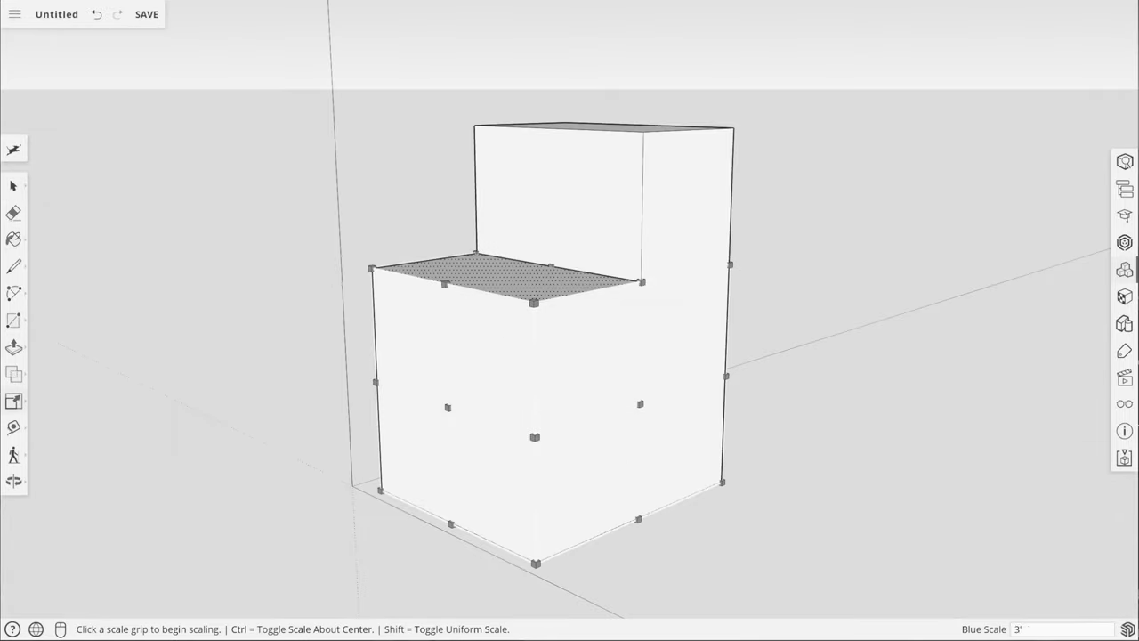
pyautogui.press('Return')
# Step: Undo the 3' scaling and scale the lower step's top face by a factor of 1.5 along the blue axis
pyautogui.hotkey('ctrl', 'z')
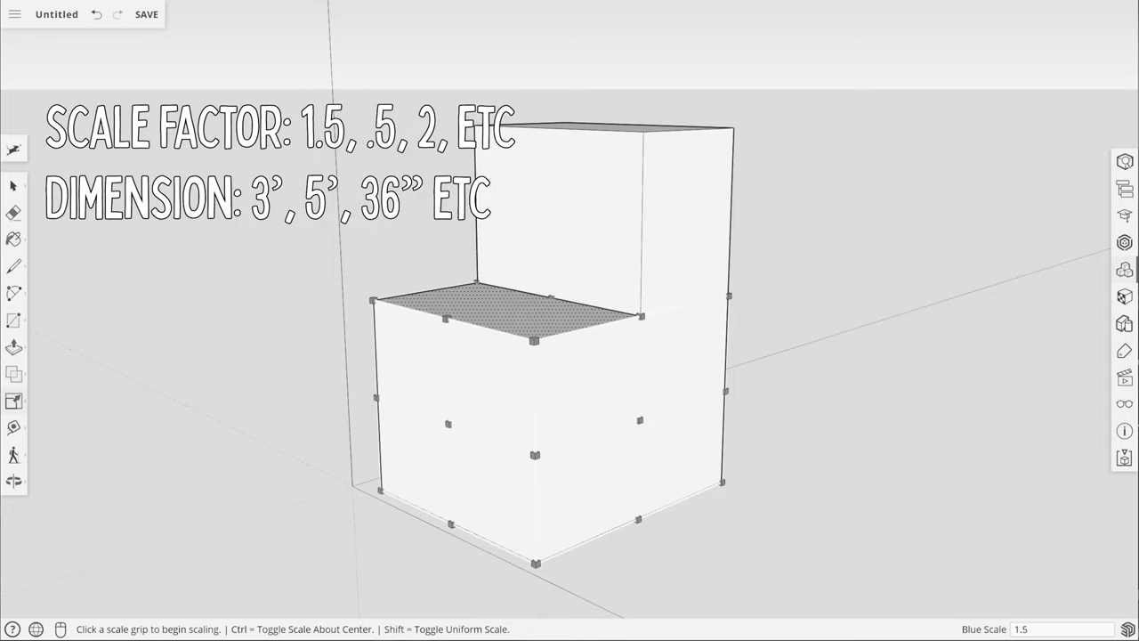
pyautogui.press('space')
pyautogui.click(881, 326)
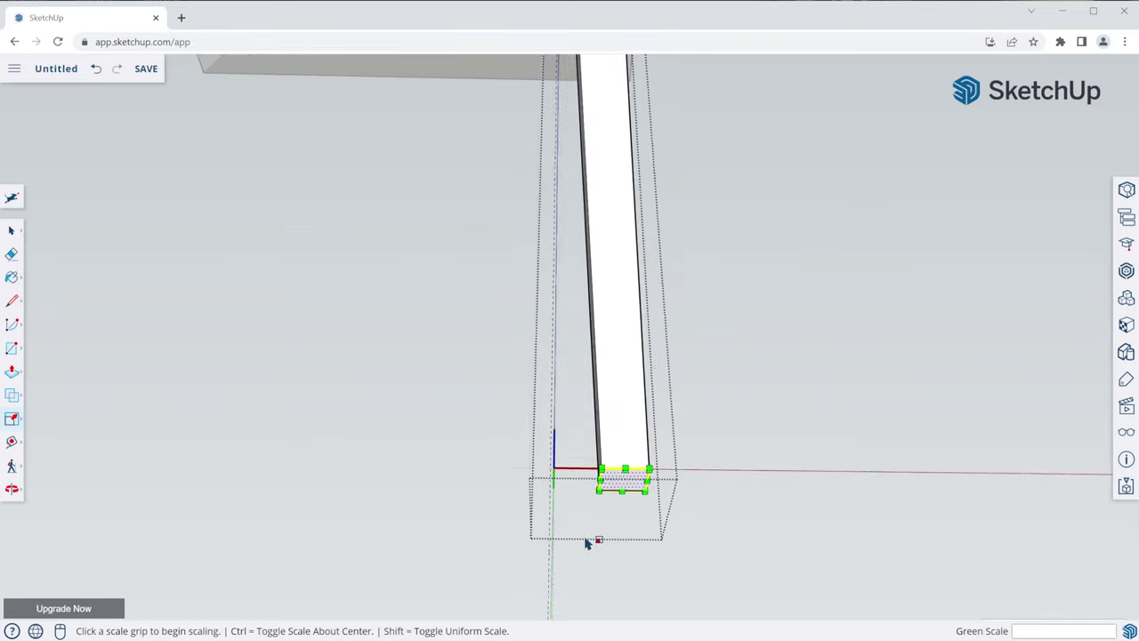
# Step: Finish editing the tapered leg component and return to the whole table model
pyautogui.scroll(-3, 591, 536)
pyautogui.press('space')
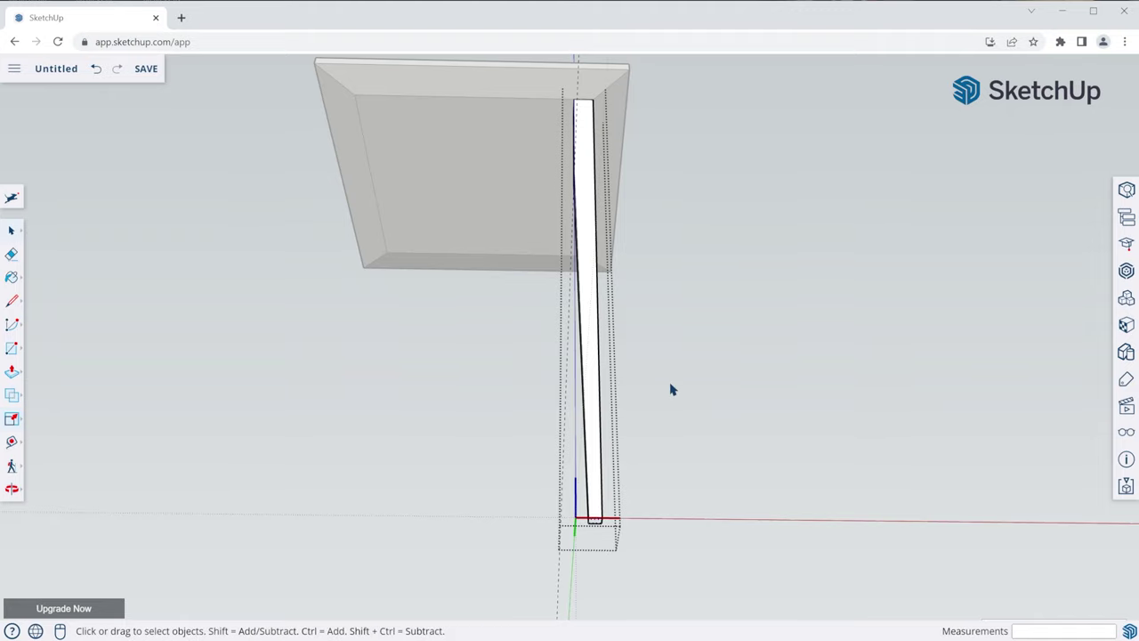
pyautogui.click(672, 389)
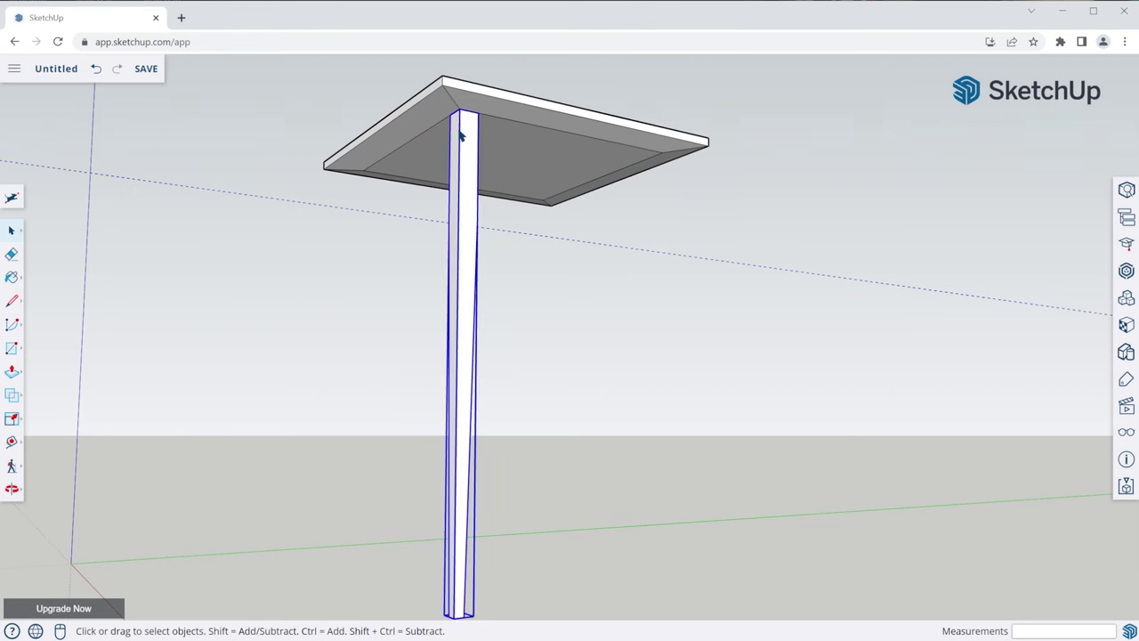
# Step: Copy the tapered leg along the green axis from its top corner to the next inner corner of the tabletop's underside
pyautogui.click(12, 419)
pyautogui.click(44, 394)
pyautogui.moveTo(464, 173); pyautogui.dragTo(204, 170, button='middle')
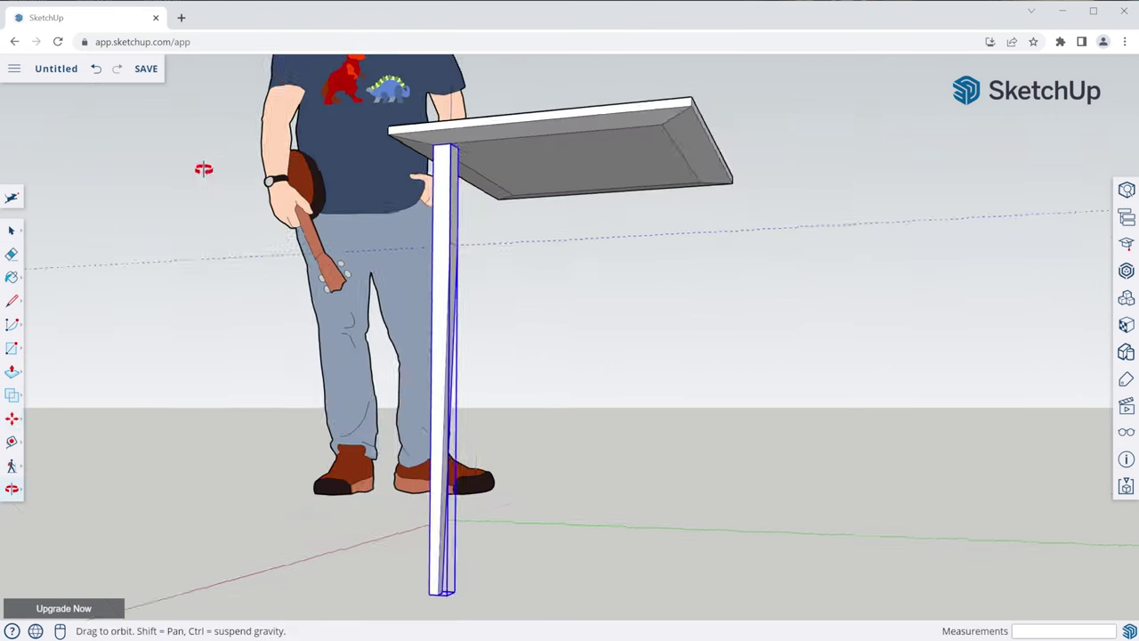
pyautogui.scroll(5, 478, 140)
pyautogui.click(334, 146)
pyautogui.scroll(-2, 334, 147)
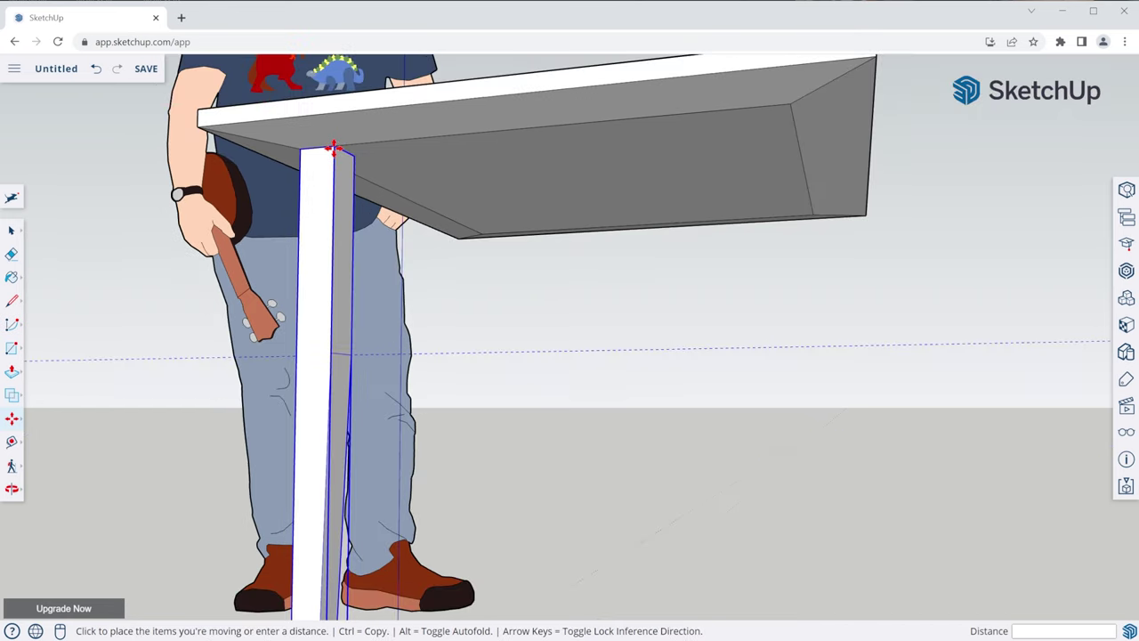
pyautogui.press('ctrl')
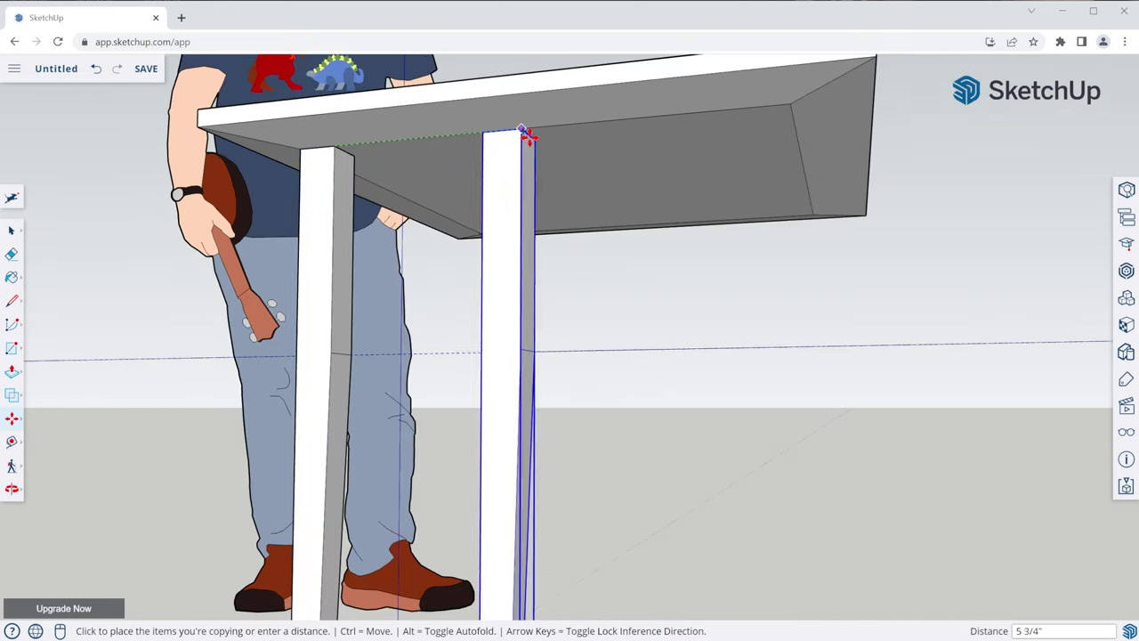
pyautogui.click(792, 103)
pyautogui.scroll(-3, 501, 154)
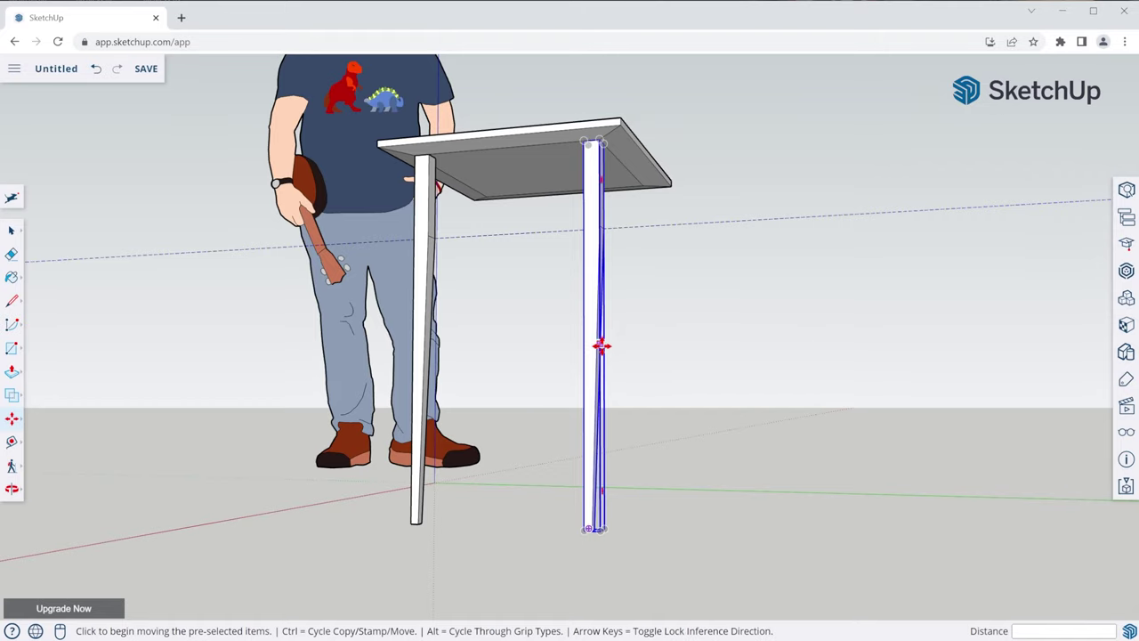
# Step: Rotate the copied leg 90° about its vertical axis so that its tapered faces point inward
pyautogui.moveTo(602, 346); pyautogui.dragTo(620, 516, button='middle')
pyautogui.scroll(6, 623, 512)
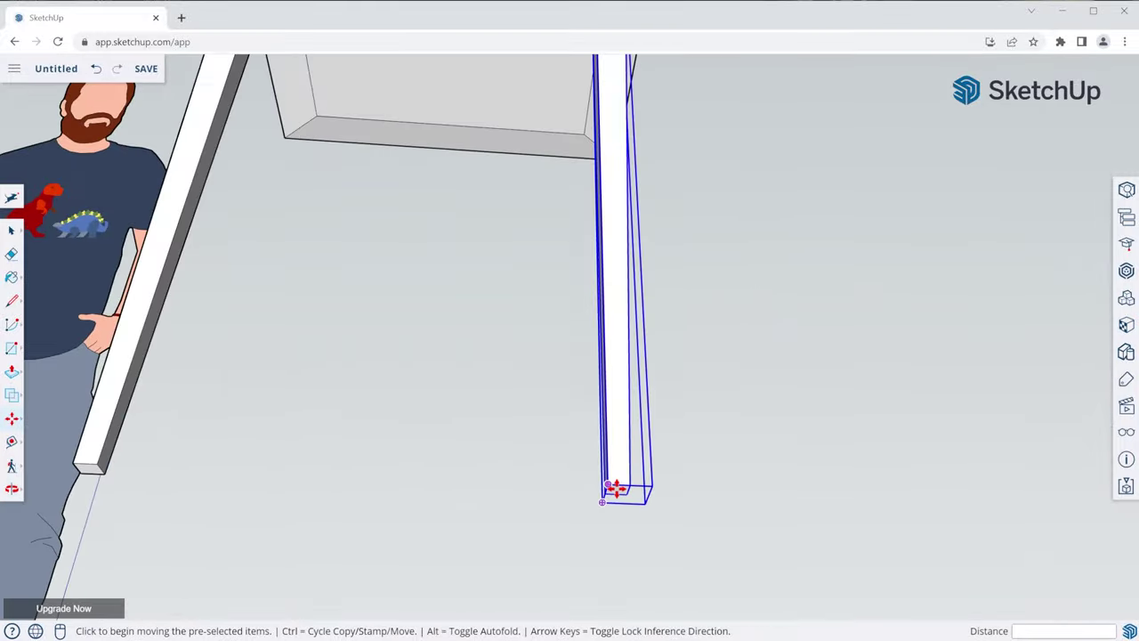
pyautogui.click(641, 487)
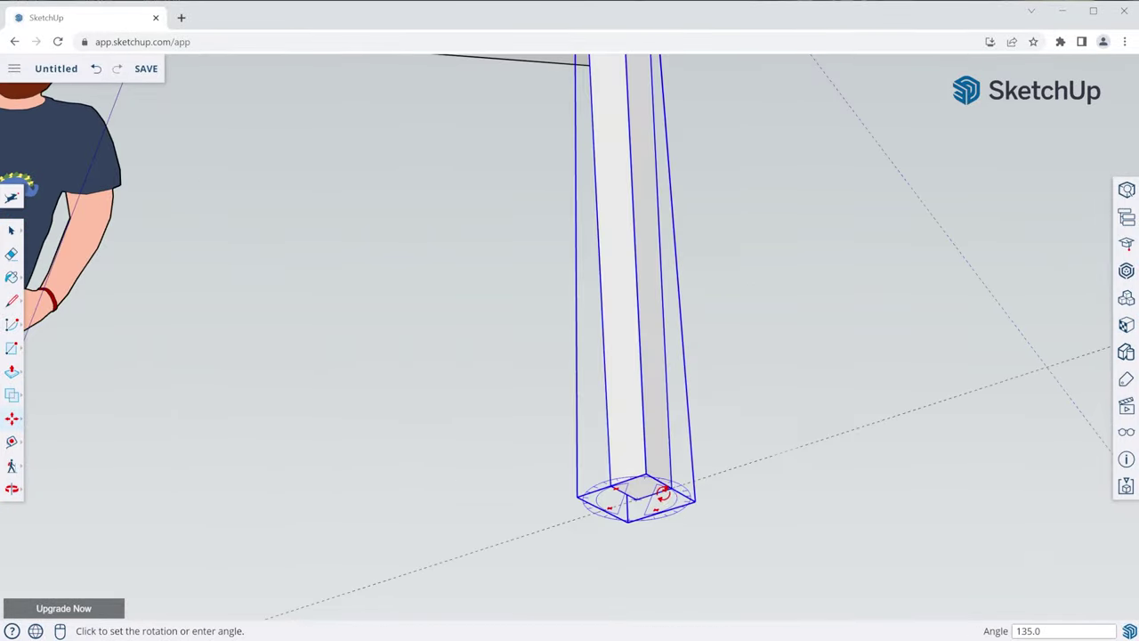
pyautogui.click(684, 499)
pyautogui.scroll(-8, 605, 576)
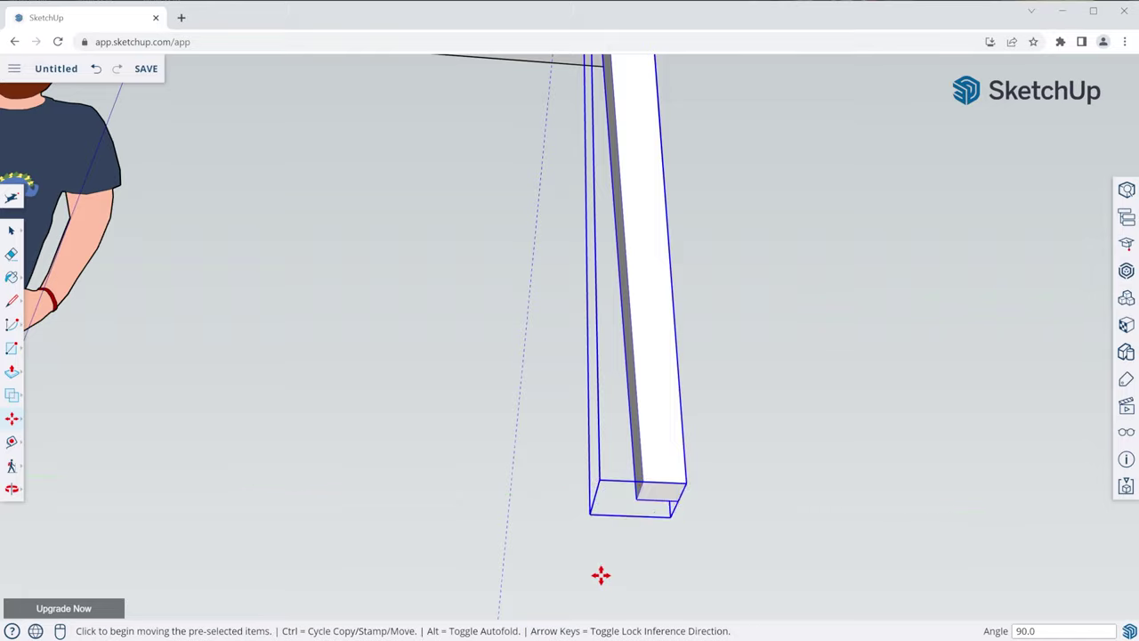
pyautogui.scroll(1, 585, 246)
pyautogui.moveTo(585, 247); pyautogui.dragTo(757, 219, button='middle')
pyautogui.press('space')
pyautogui.click(677, 312)
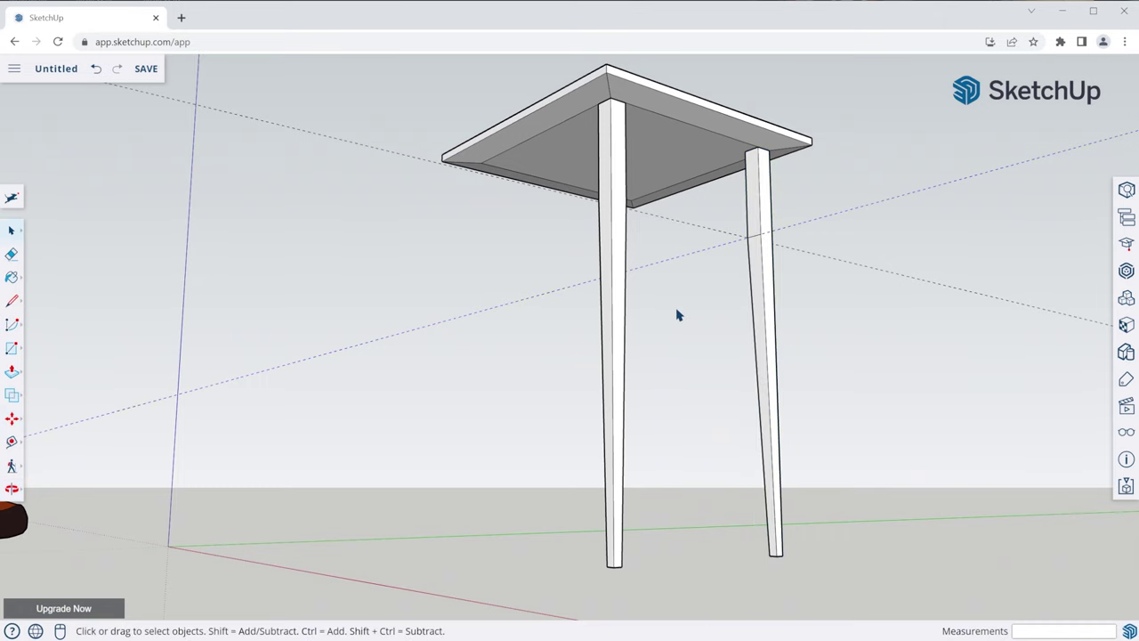
# Step: Delete all guides from the model
pyautogui.click(11, 196)
pyautogui.write('guides')
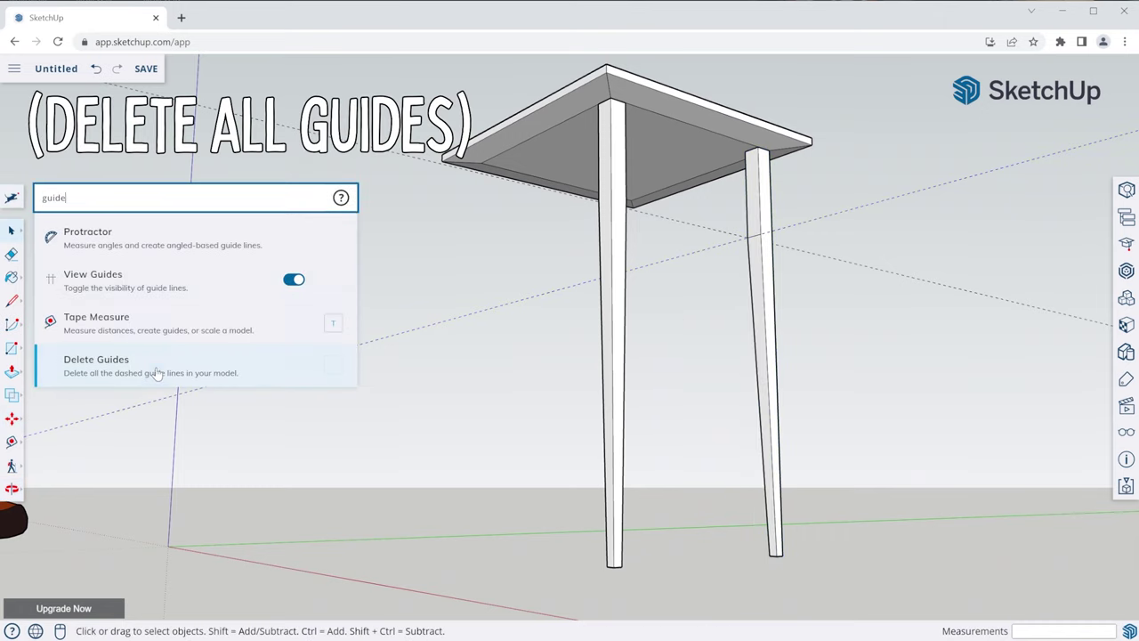
pyautogui.click(156, 372)
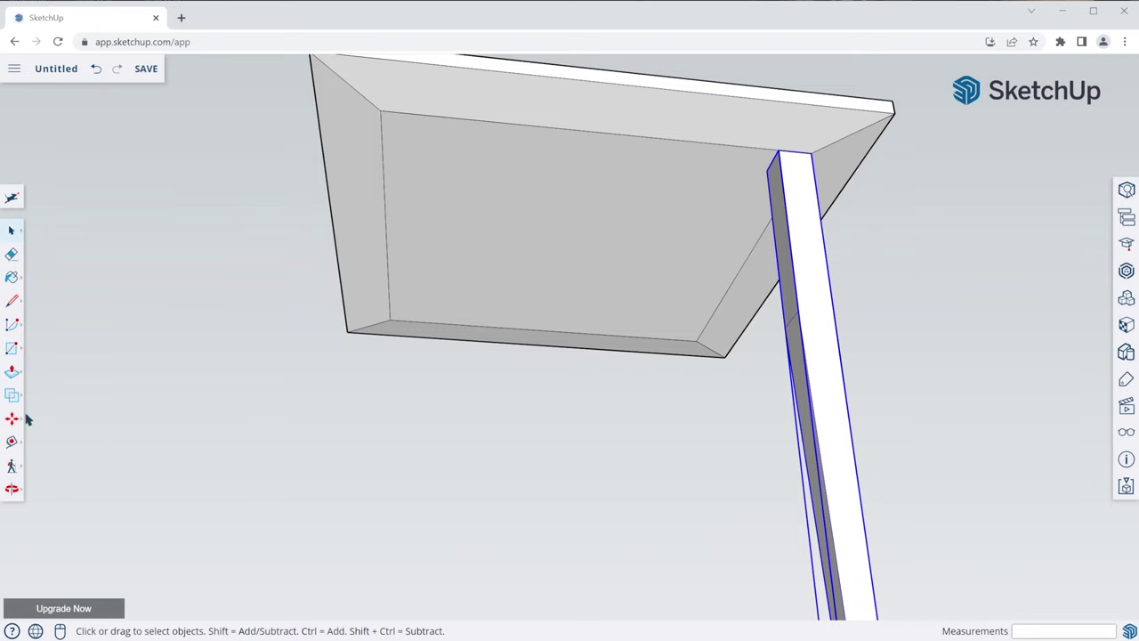
# Step: Start the Rotate tool on the selected leg under the tabletop
pyautogui.click(14, 420)
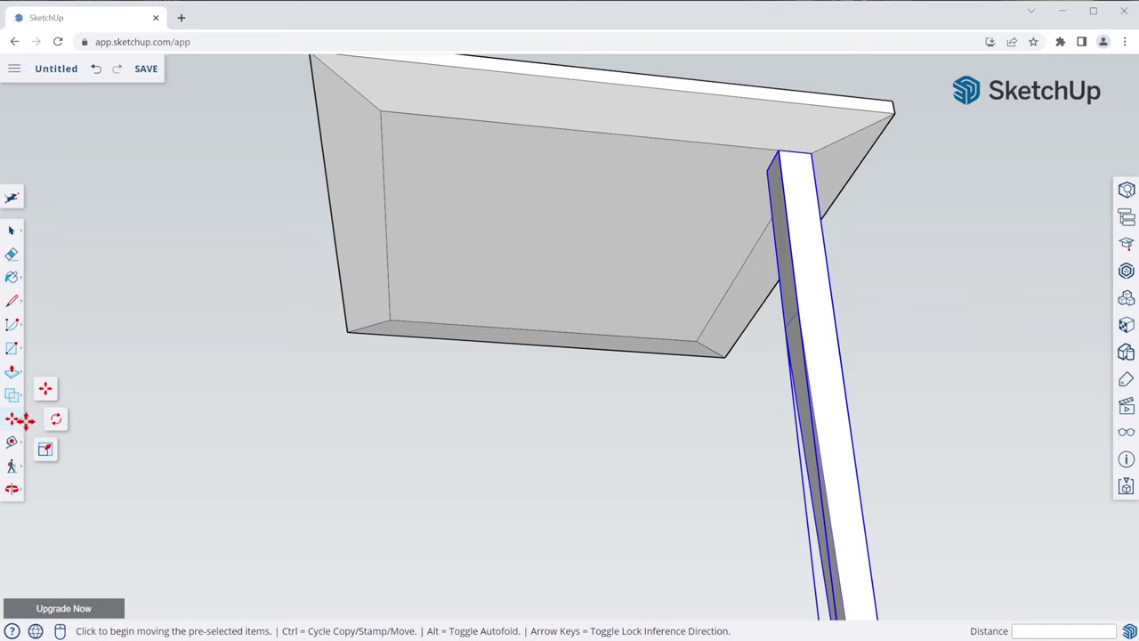
pyautogui.click(57, 420)
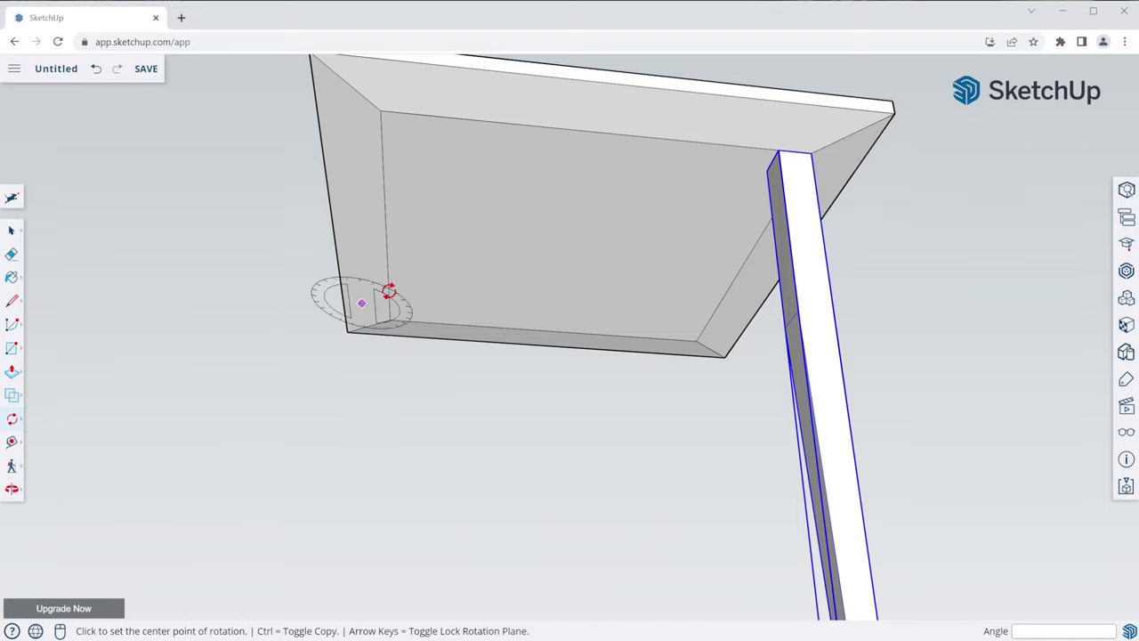
pyautogui.scroll(-3, 551, 217)
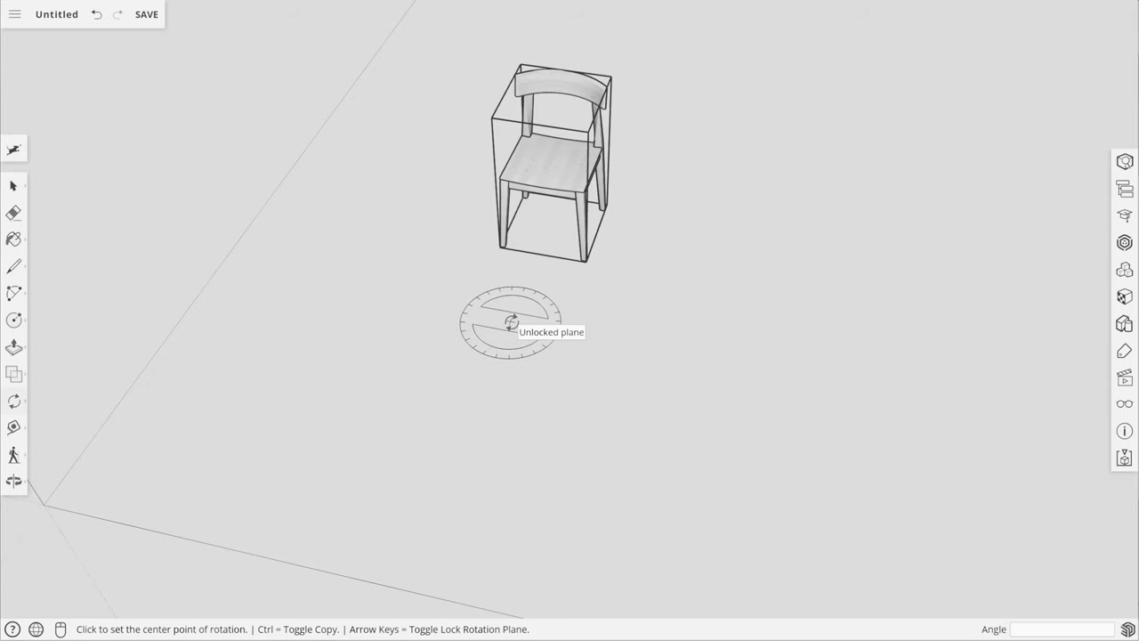
# Step: Copy the chair by rotating it 90° about a point on the ground in front of it, and multiply the copy with 3*
pyautogui.click(510, 322)
pyautogui.click(526, 271)
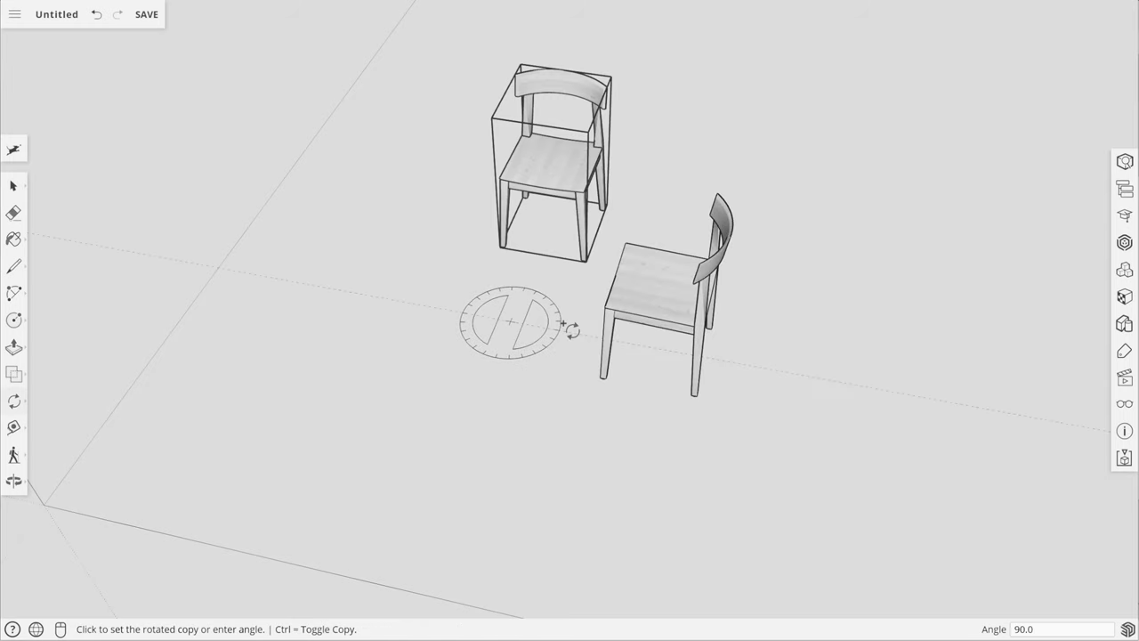
pyautogui.click(570, 328)
pyautogui.write('3*')
pyautogui.press('Return')
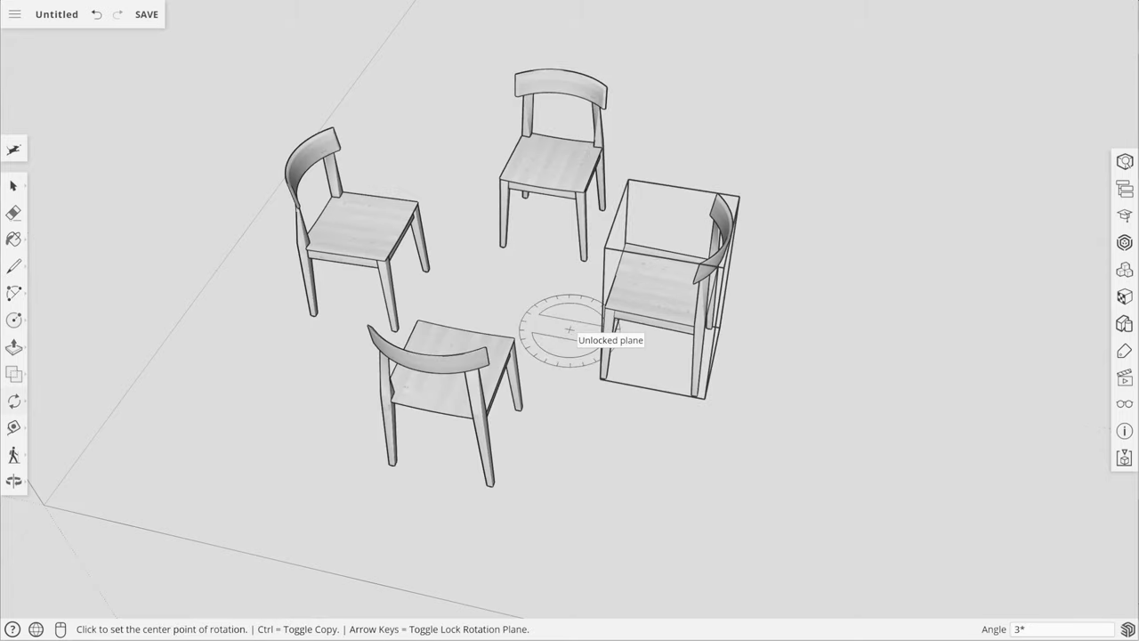
pyautogui.press('space')
pyautogui.click(793, 437)
pyautogui.moveTo(793, 437); pyautogui.dragTo(628, 267, button='middle')
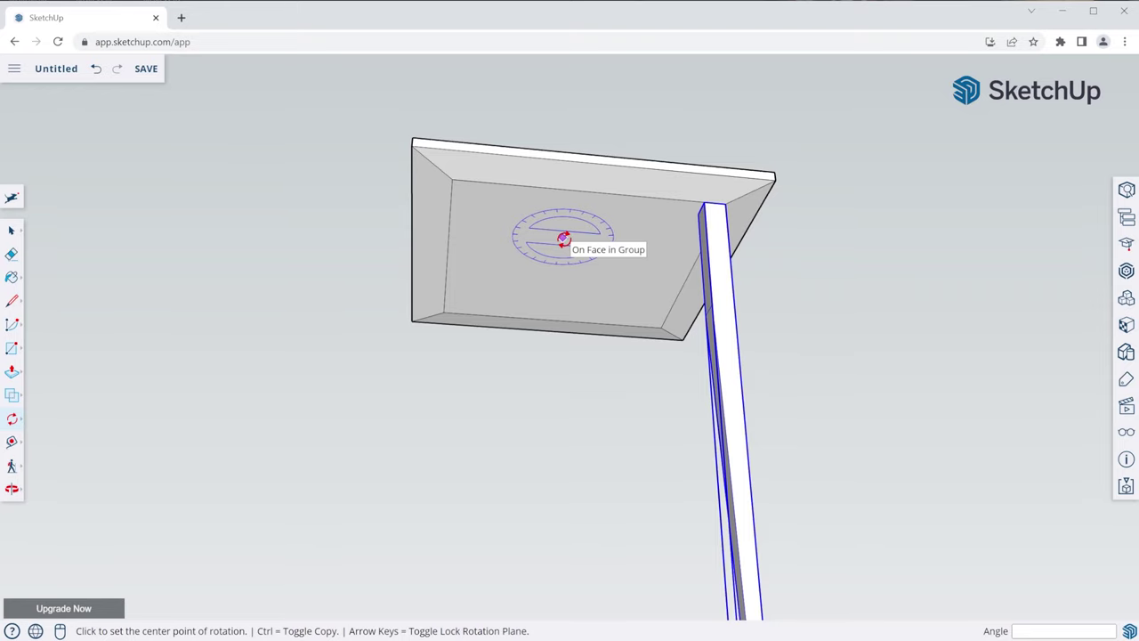
# Step: Position the centre of rotation for the selected leg on the tabletop's underside
pyautogui.scroll(3, 563, 238)
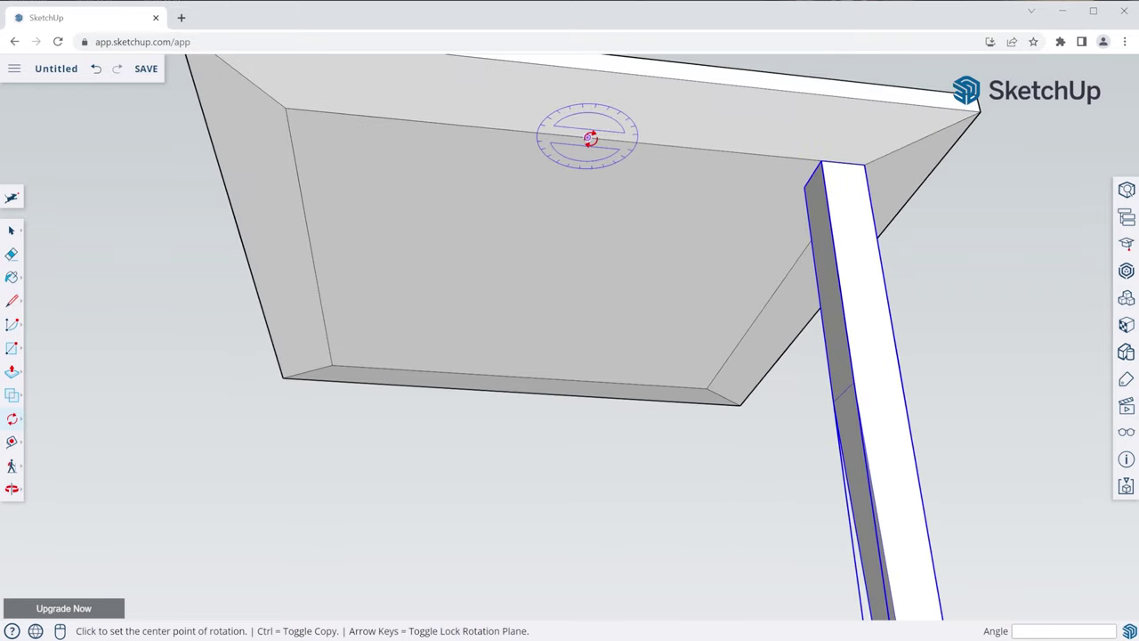